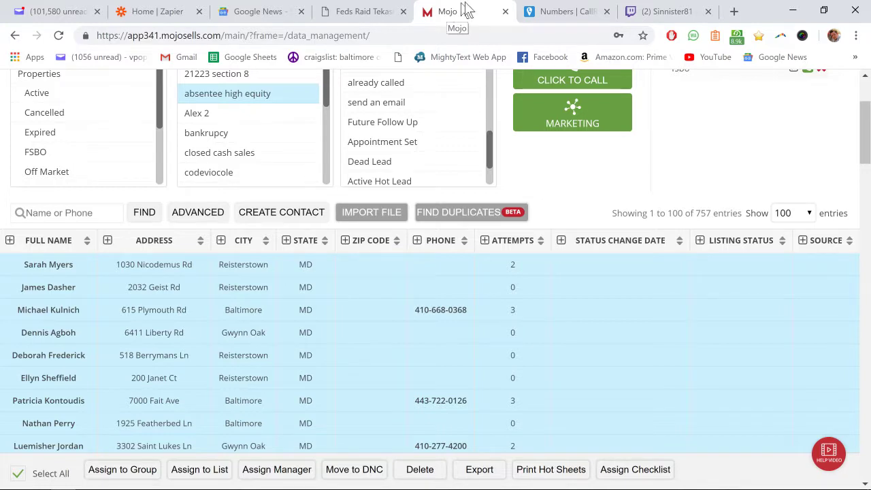
Step: Load slybroadcast.com in the Twitch tab, replacing the Twitch page
left_click(629, 10)
left_click(598, 35)
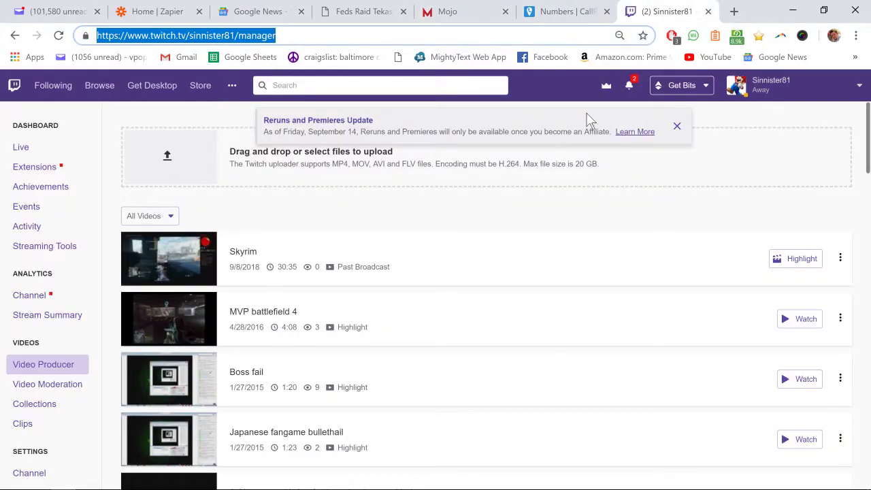
type("slybroadcast.c")
key("Return")
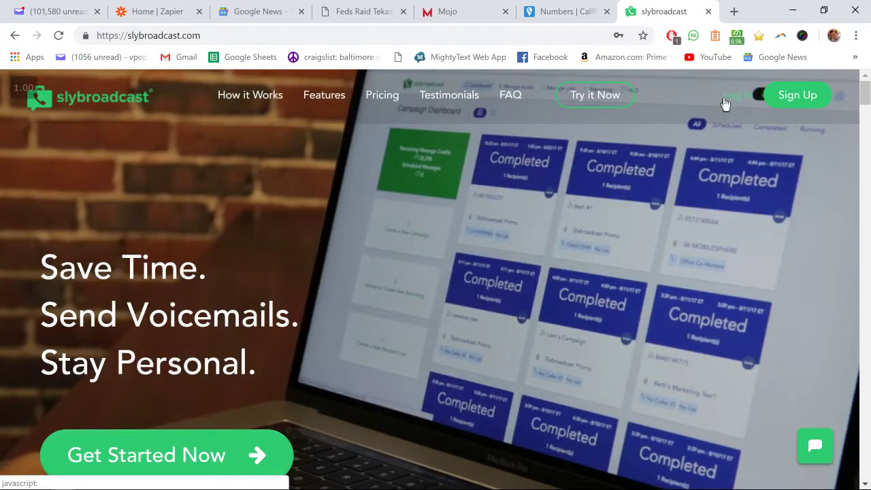
Step: Log in to Slybroadcast with the saved credentials and start a new campaign
left_click(728, 99)
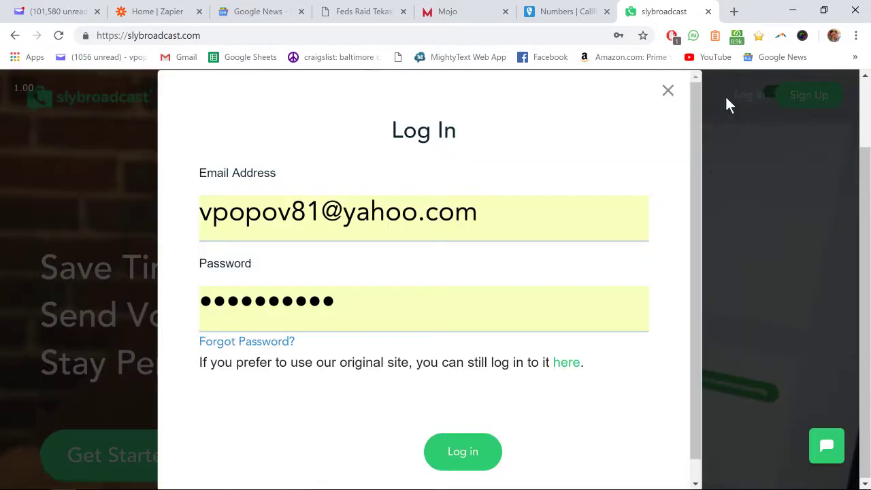
left_click(464, 458)
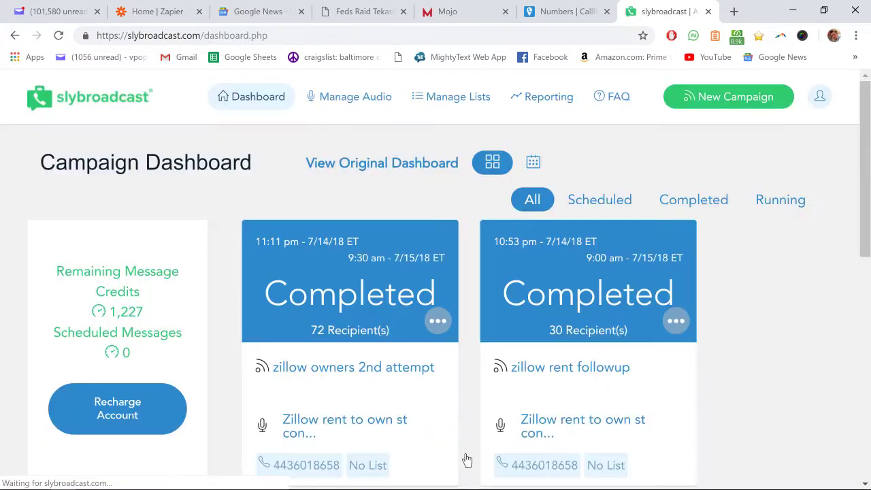
left_click(754, 107)
Step: Enter 'absentee high equity' as the campaign name
left_click(157, 315)
type("abe")
key("BackSpace")
type("sentee high equity")
Step: Move to the Caller ID field and clear the mistyped digits
key("Tab")
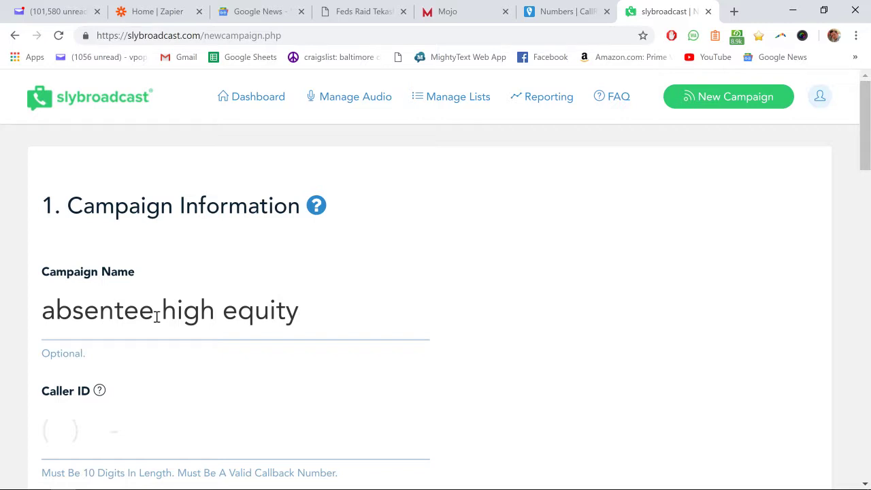
type("34102")
key("BackSpace")
key("BackSpace")
key("BackSpace")
key("BackSpace")
key("BackSpace")
left_click(88, 429)
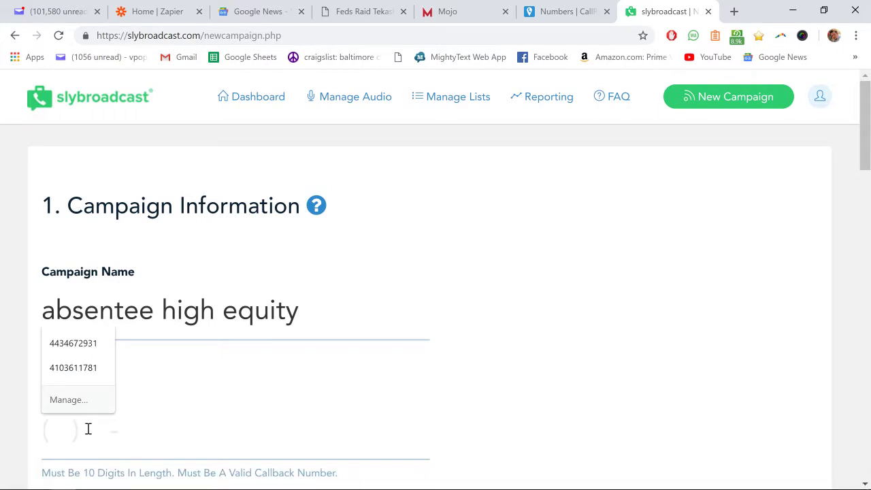
left_click(567, 11)
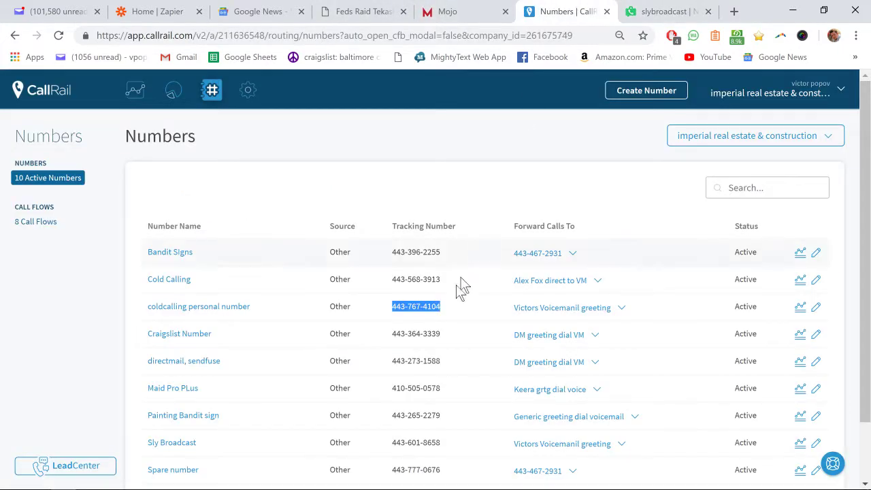
right_click(435, 306)
left_click(449, 318)
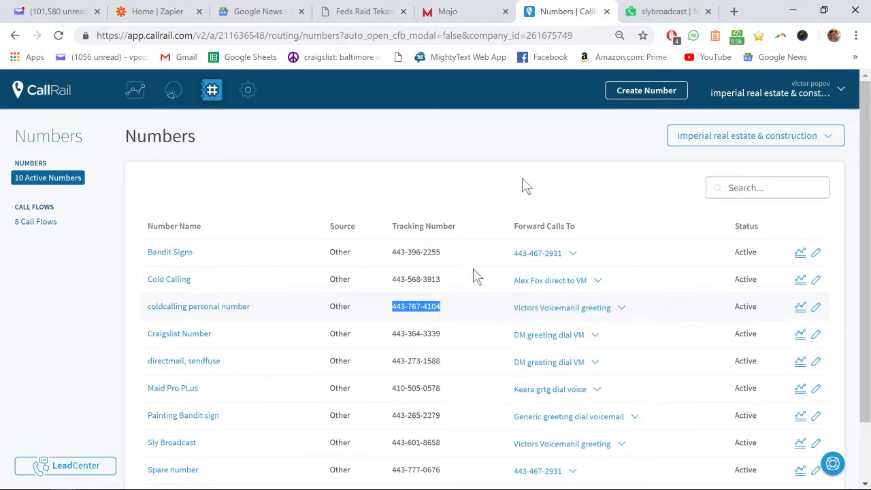
left_click(653, 11)
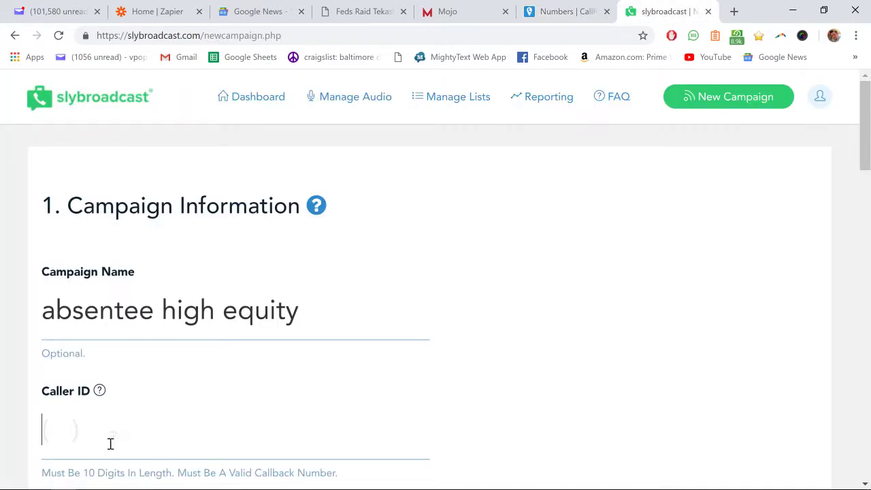
left_click(113, 437)
key("ctrl+v")
scroll(163, 410, "down", 2)
scroll(652, 175, "up", 2)
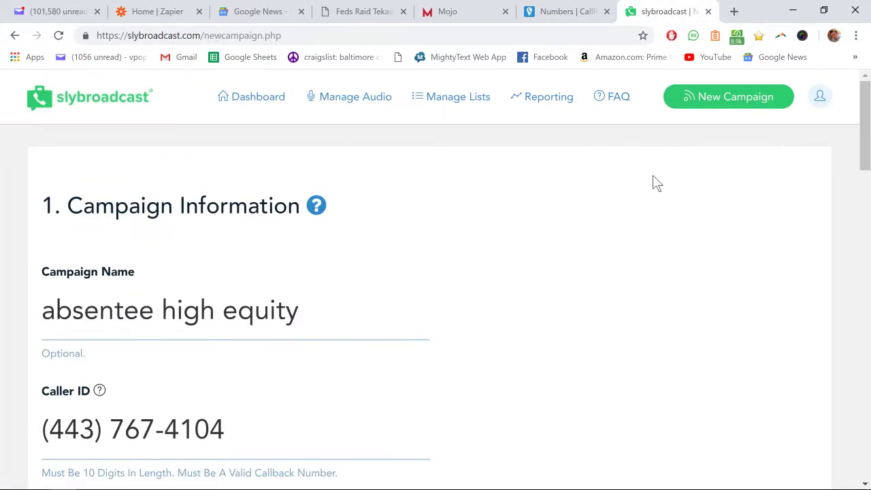
scroll(656, 294, "down", 3)
scroll(655, 287, "down", 3)
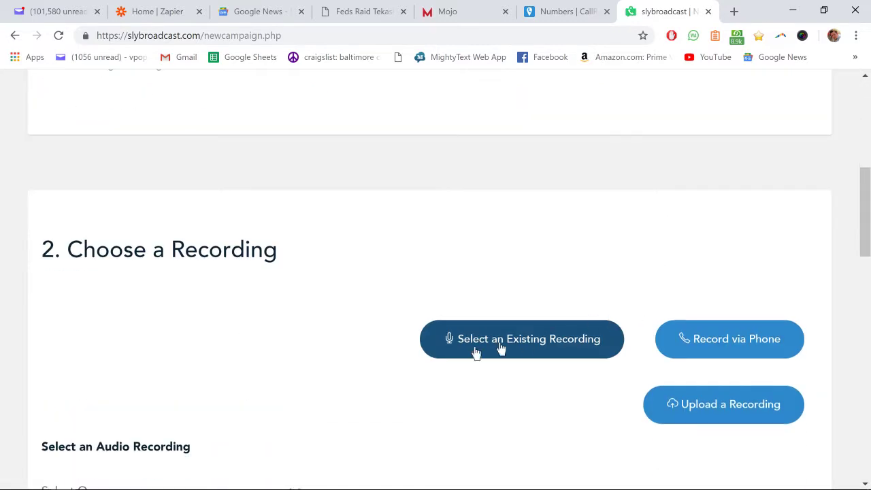
Step: Choose Record via Phone under 2. Choose a Recording to show dial-in instructions
left_click(728, 339)
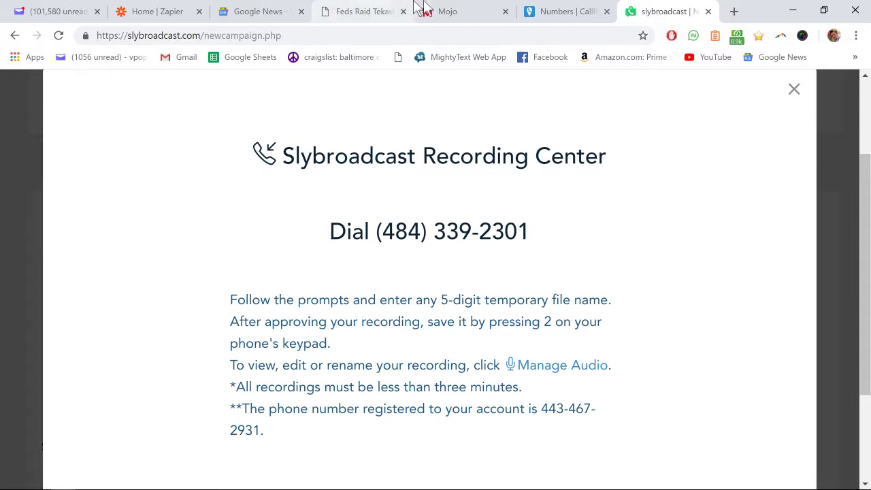
left_click(572, 10)
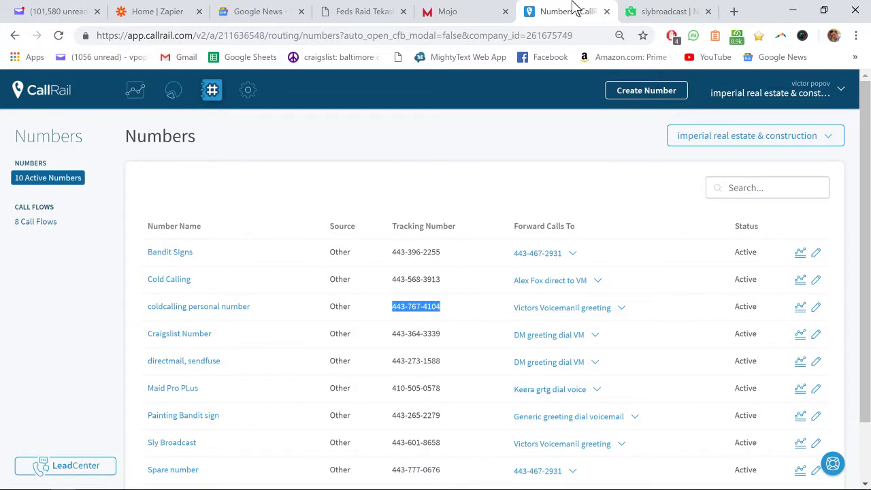
left_click(653, 11)
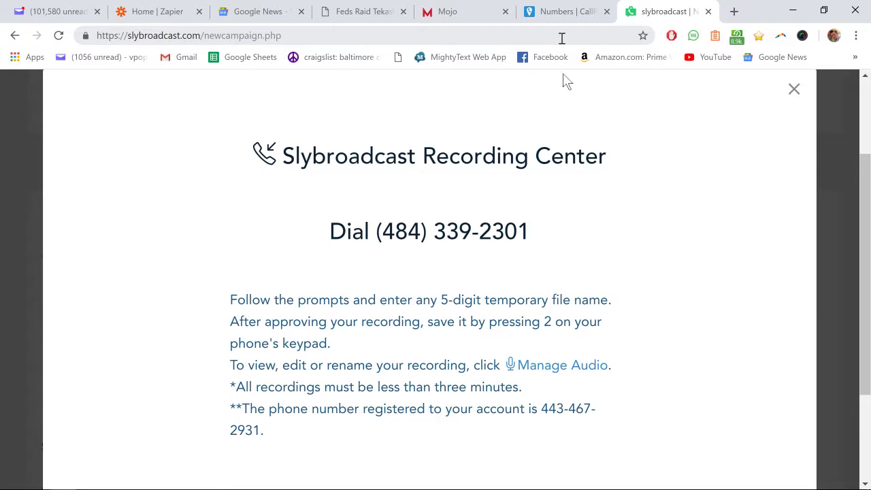
Step: Close the phone recording instructions
scroll(578, 170, "down", 2)
scroll(585, 209, "up", 4)
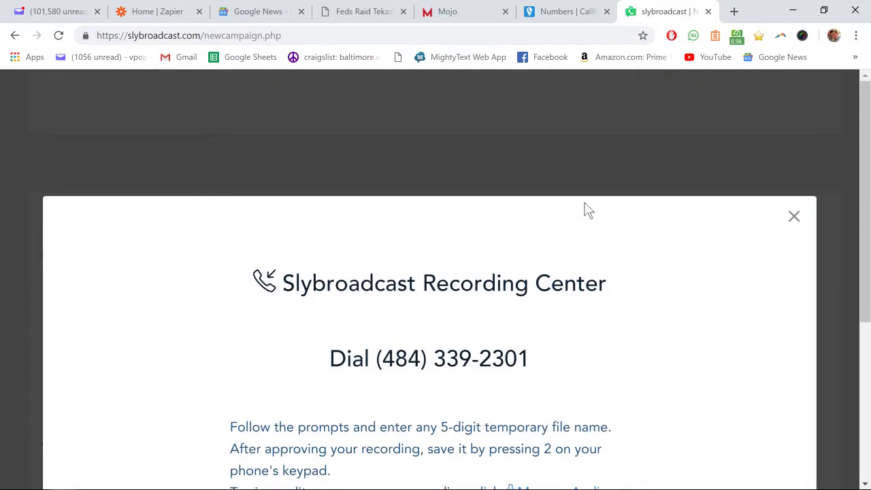
scroll(587, 210, "down", 1)
scroll(587, 209, "down", 3)
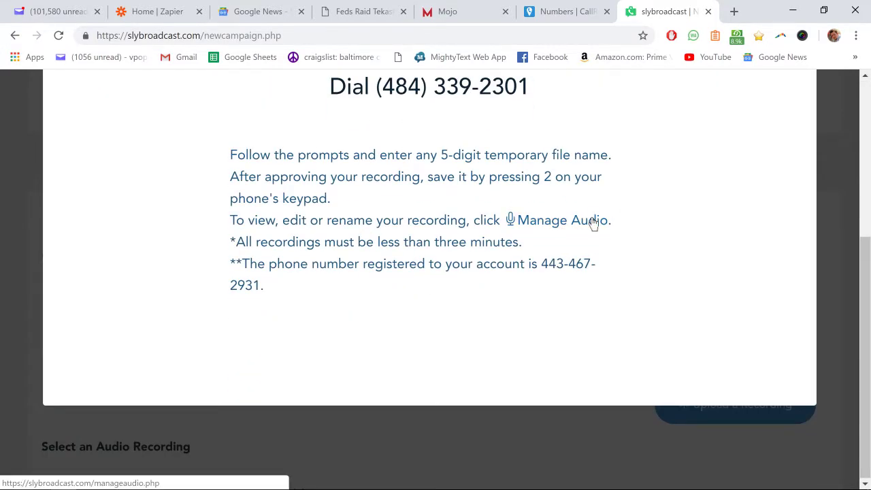
scroll(594, 220, "up", 4)
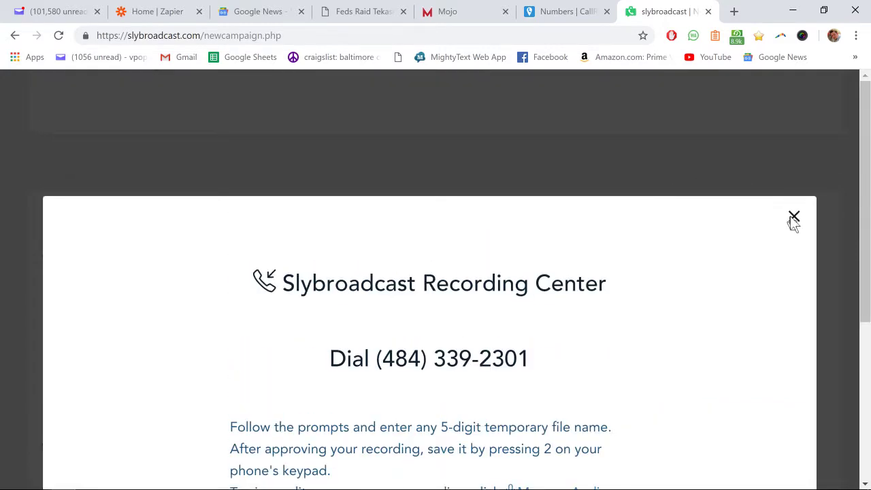
left_click(793, 216)
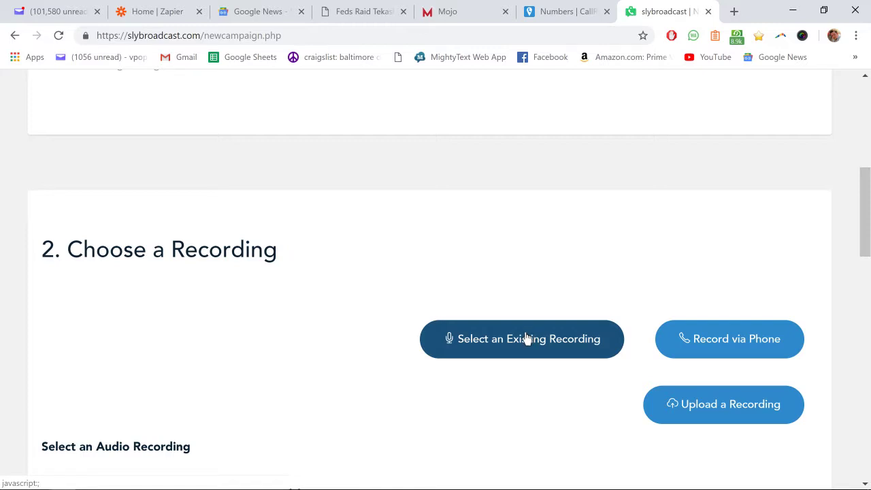
Step: Browse the existing recordings list and close it without choosing one
scroll(555, 313, "down", 3)
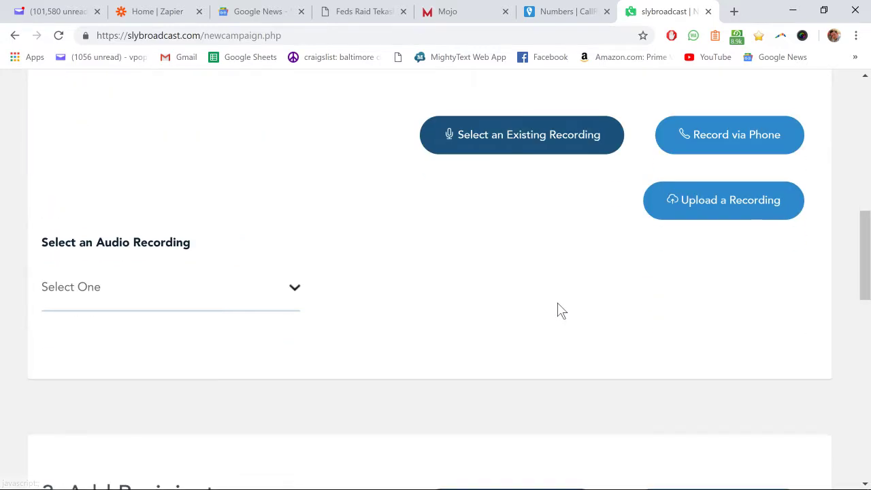
left_click(213, 279)
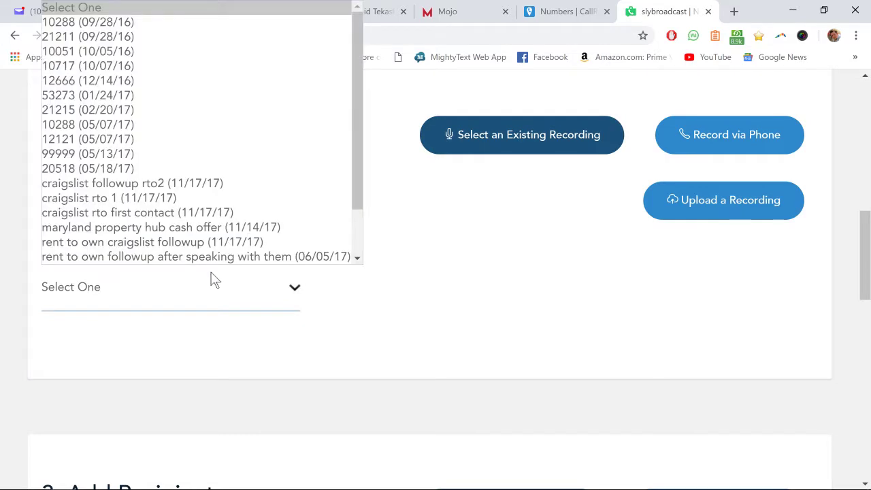
scroll(200, 243, "down", 2)
scroll(203, 244, "down", 1)
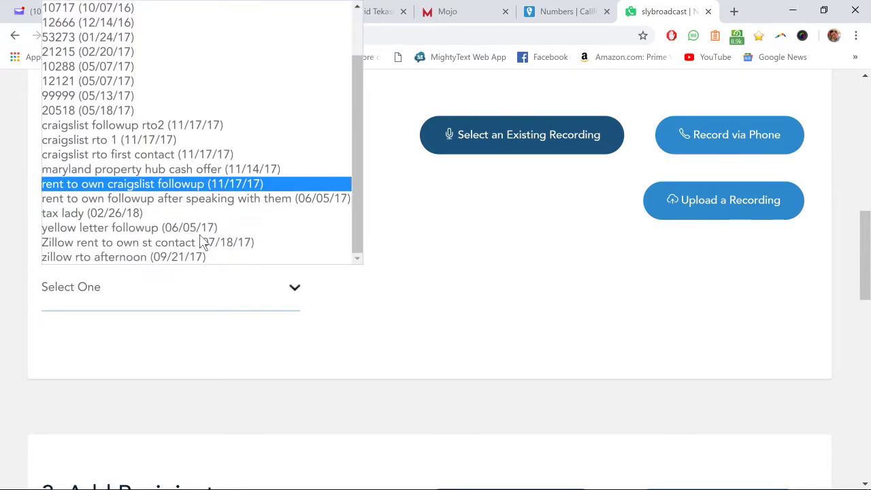
scroll(203, 243, "up", 2)
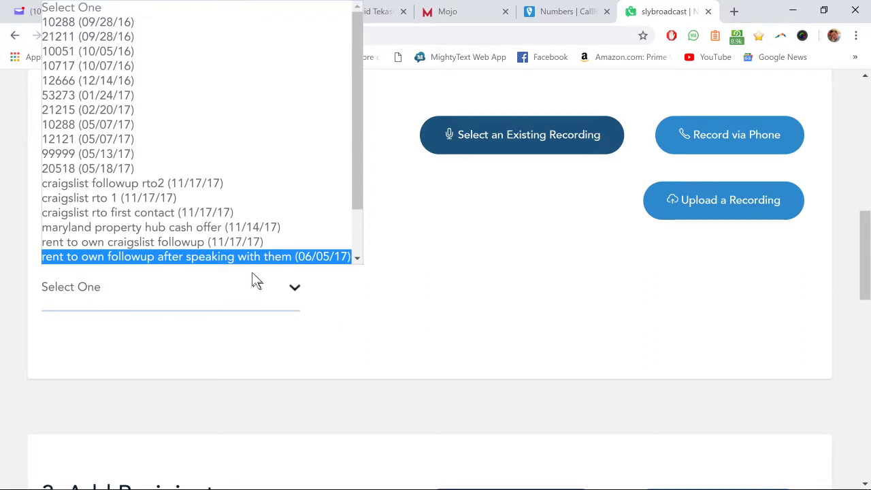
scroll(225, 231, "down", 1)
scroll(176, 147, "up", 1)
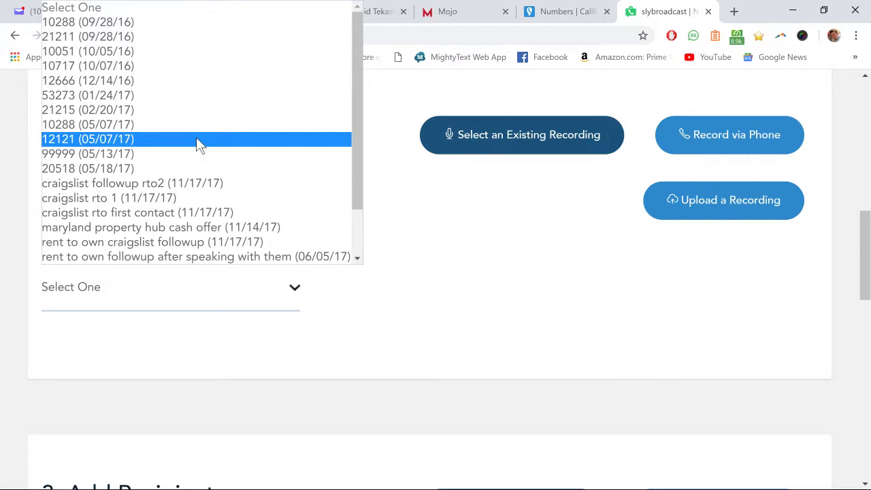
left_click(449, 272)
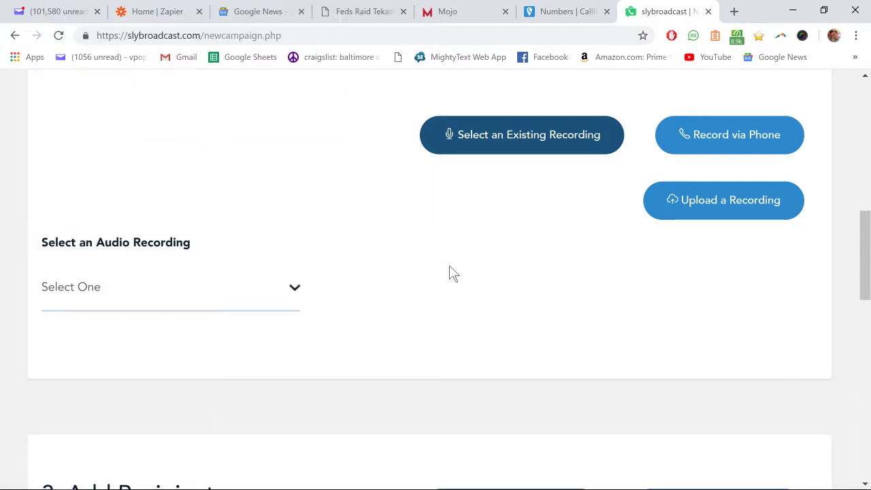
Step: Reopen and dismiss the recordings list, then return to the name and Caller ID
left_click(294, 287)
scroll(229, 216, "down", 1)
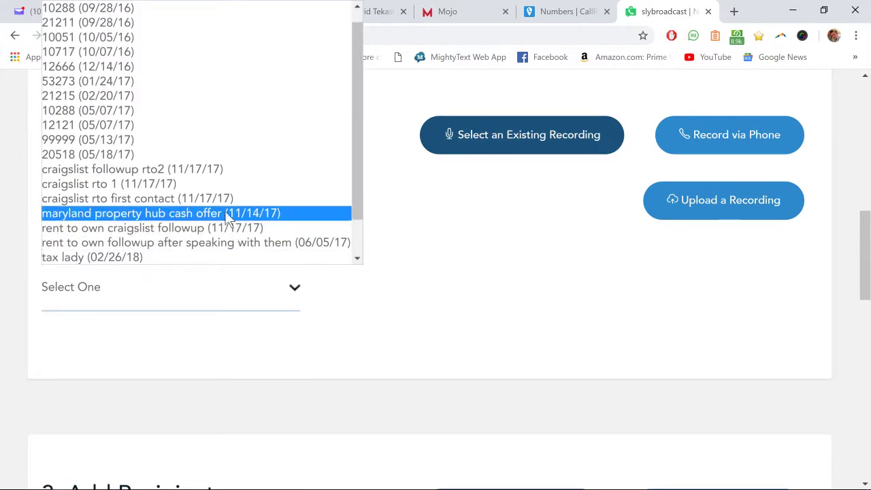
scroll(219, 194, "up", 1)
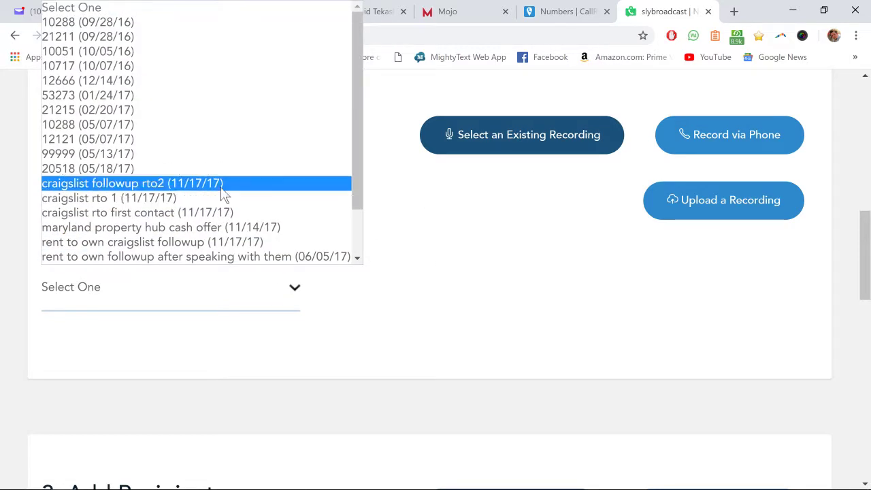
scroll(222, 183, "down", 2)
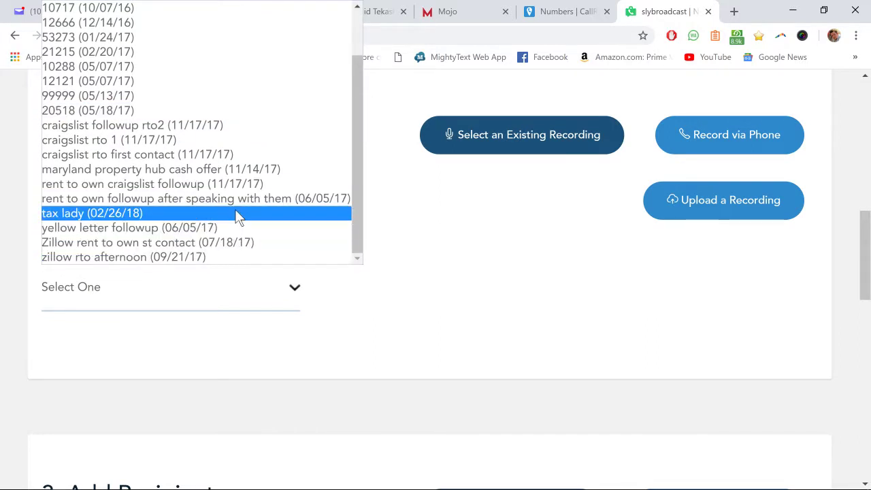
scroll(235, 208, "up", 2)
left_click(405, 287)
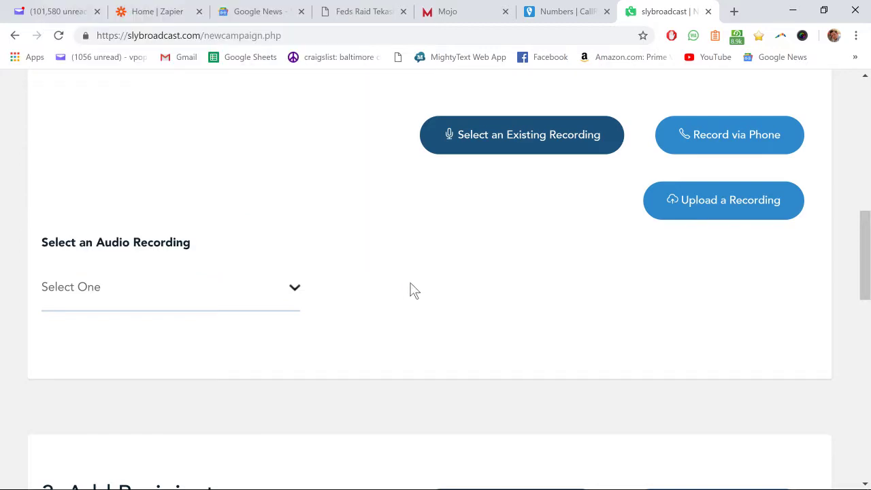
scroll(408, 288, "up", 4)
scroll(388, 296, "up", 4)
scroll(375, 306, "up", 1)
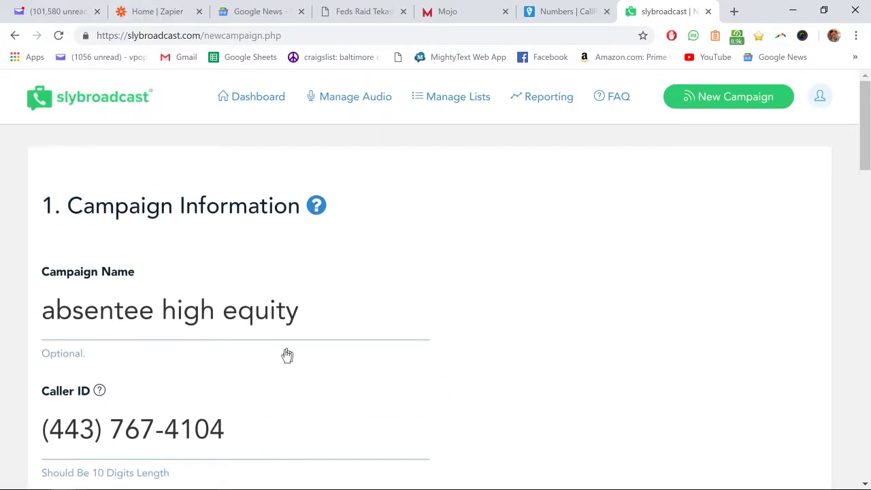
left_click_drag(265, 437, 50, 436)
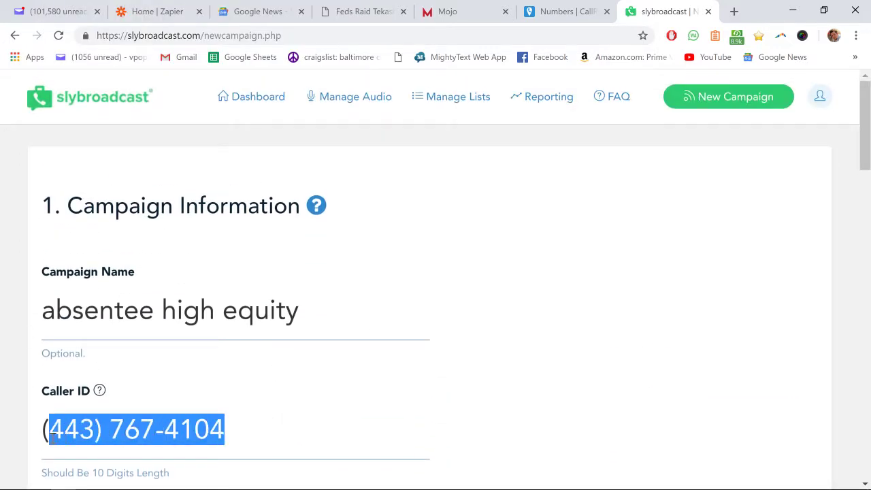
right_click(56, 432)
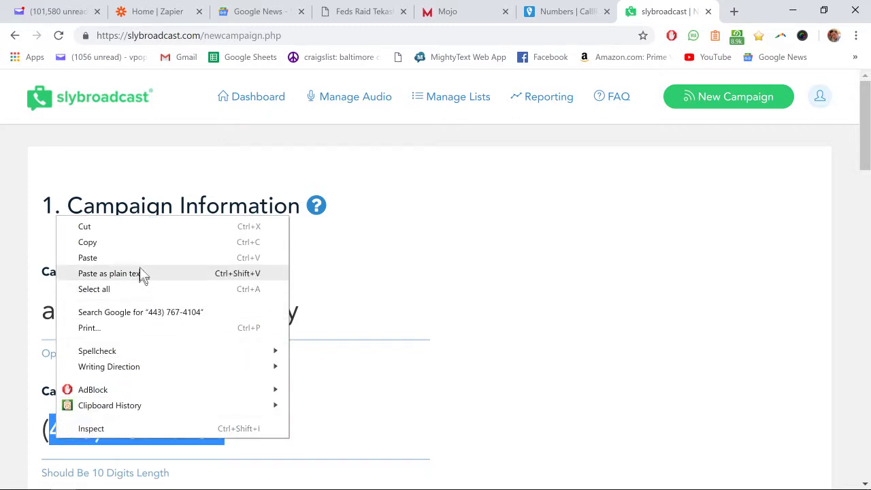
left_click(148, 243)
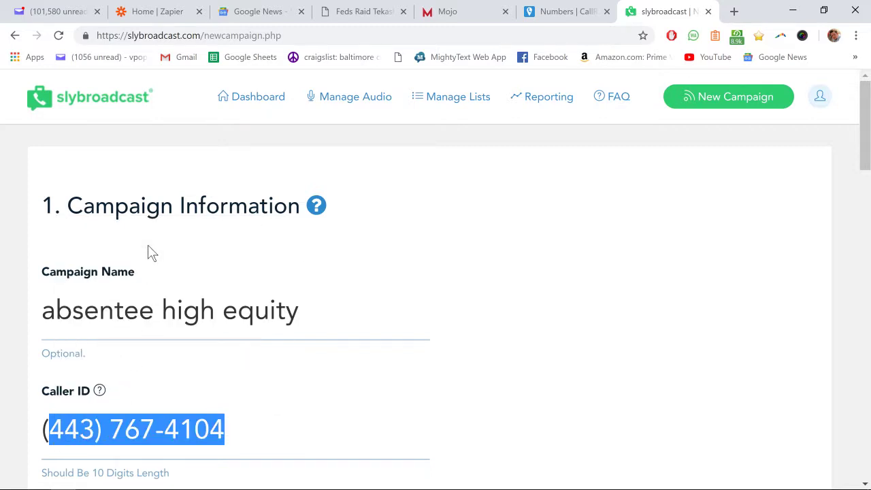
left_click(747, 98)
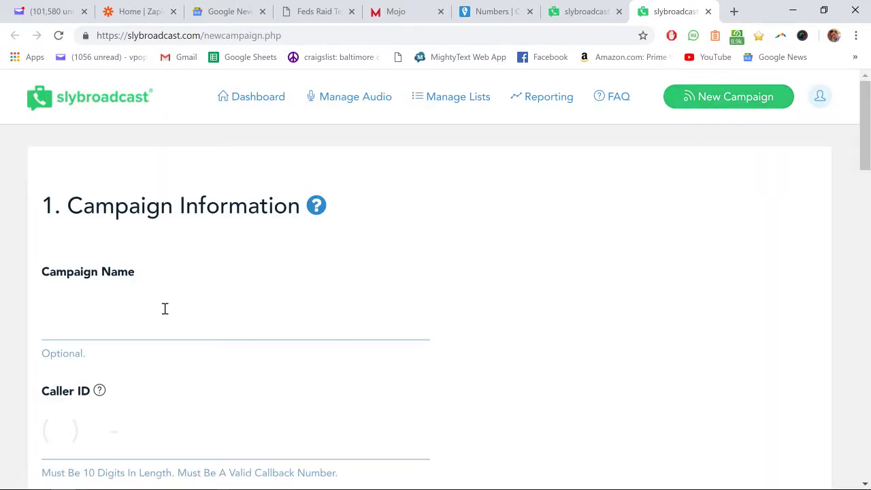
type("absent")
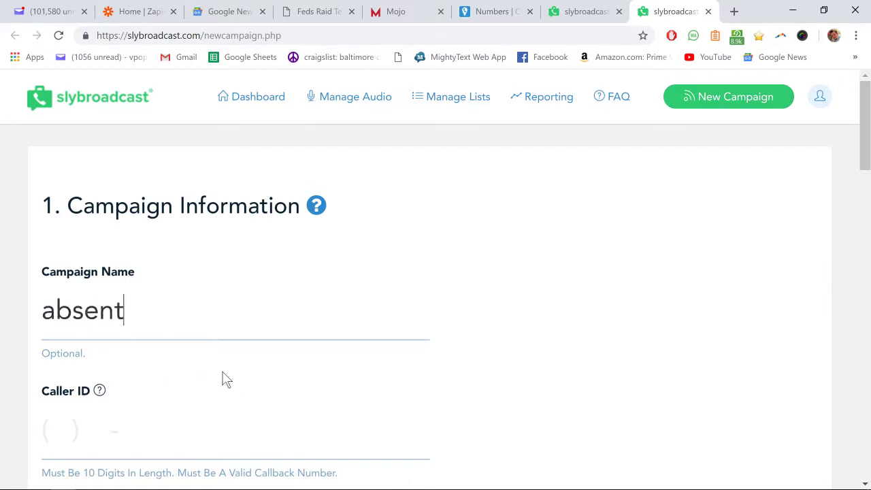
type("ee high equity")
key("Tab")
Step: Choose recording 10158 (10/15/18) for the campaign
scroll(273, 374, "down", 2)
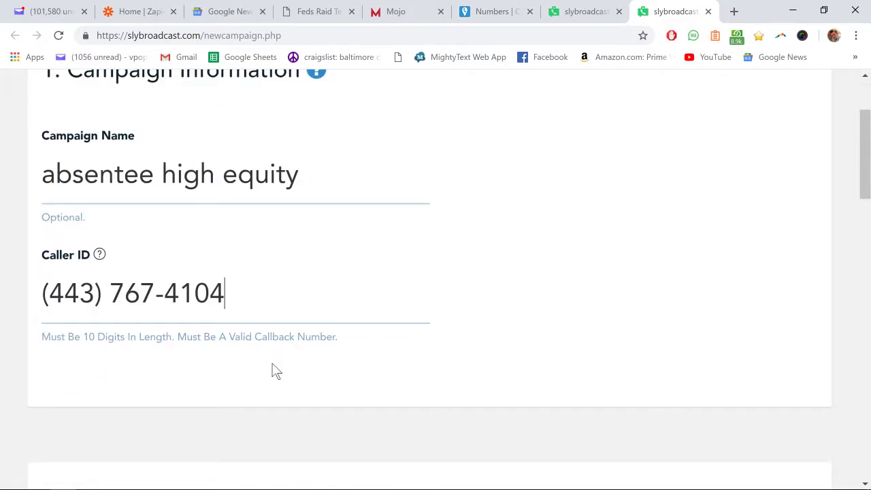
scroll(272, 373, "down", 3)
scroll(385, 381, "down", 2)
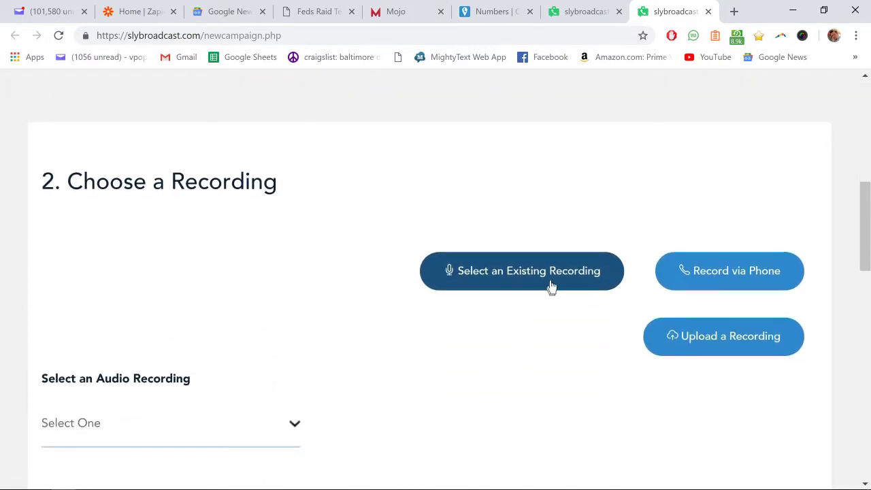
left_click(219, 428)
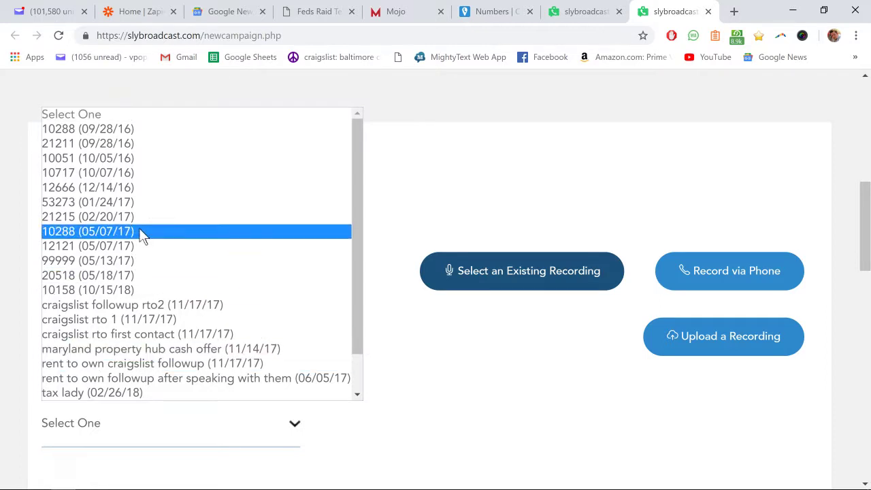
left_click(125, 292)
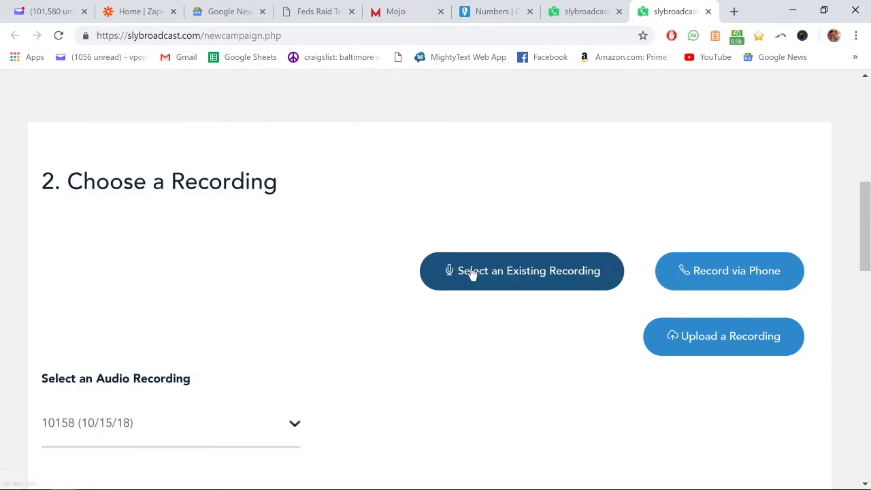
scroll(560, 397, "down", 3)
scroll(560, 397, "down", 2)
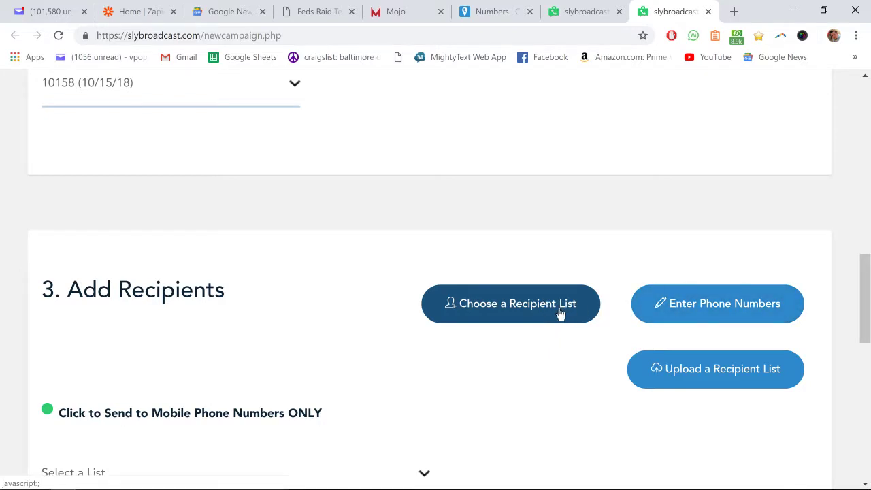
Step: Check the saved recipient lists under Add Recipients, then open Upload a Recipient List
scroll(558, 313, "down", 3)
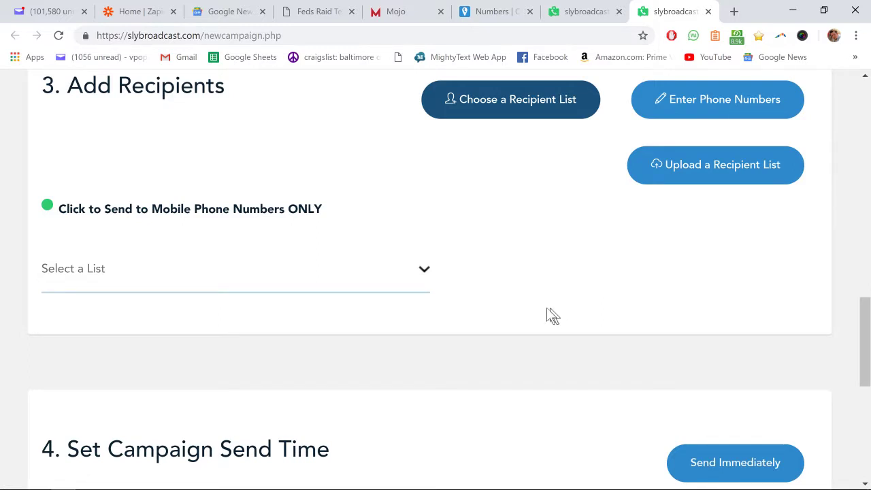
left_click(424, 273)
left_click(423, 272)
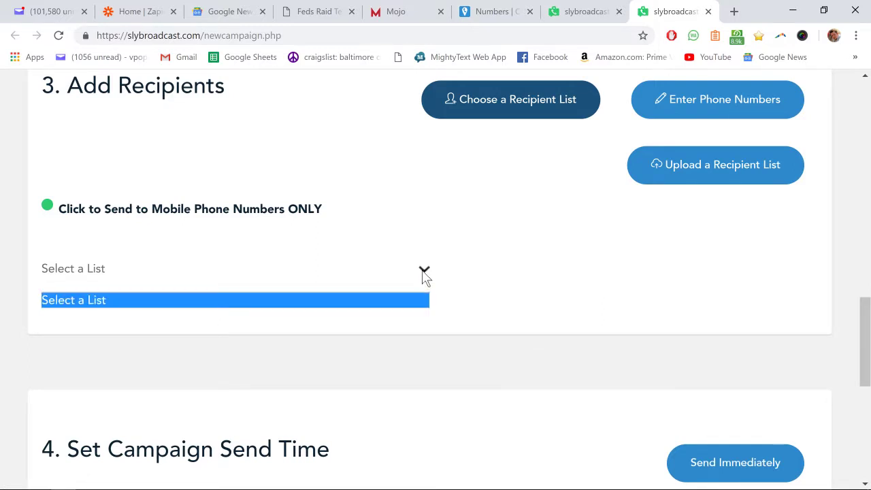
left_click(687, 179)
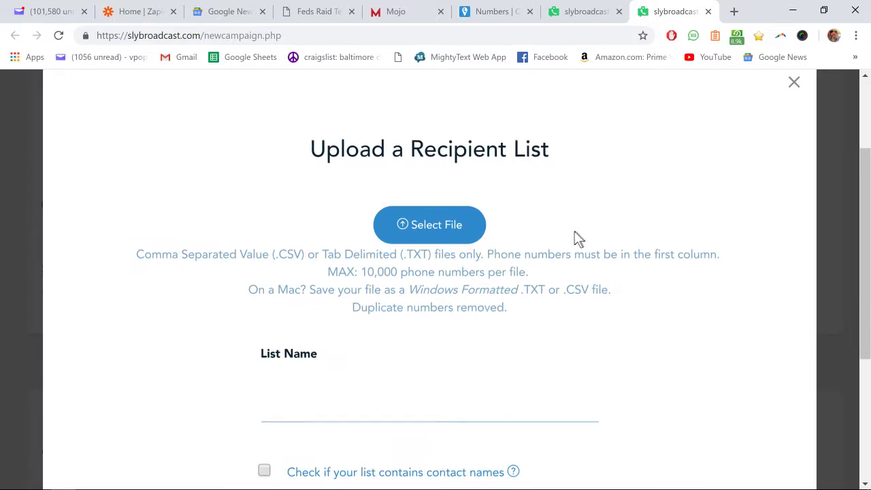
scroll(575, 239, "down", 3)
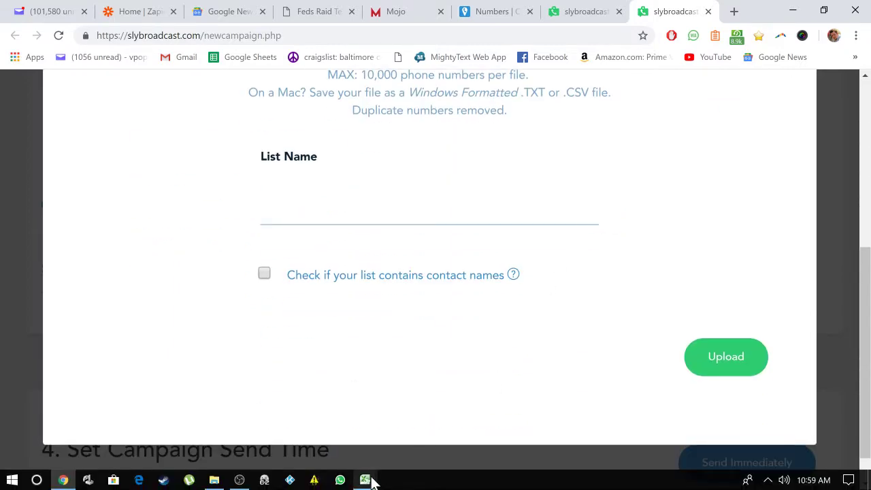
Step: Bring the export (7) workbook forward in Excel and enable saving from Protected View
right_click(368, 480)
left_click(367, 479)
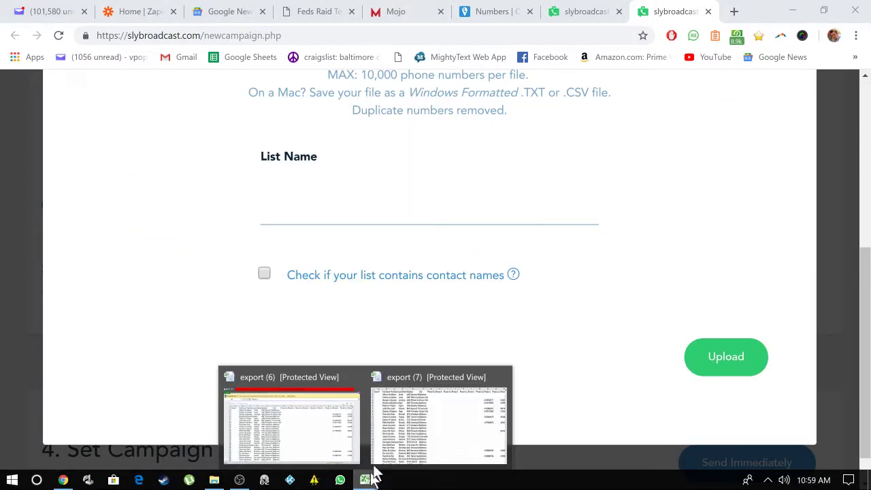
left_click(414, 378)
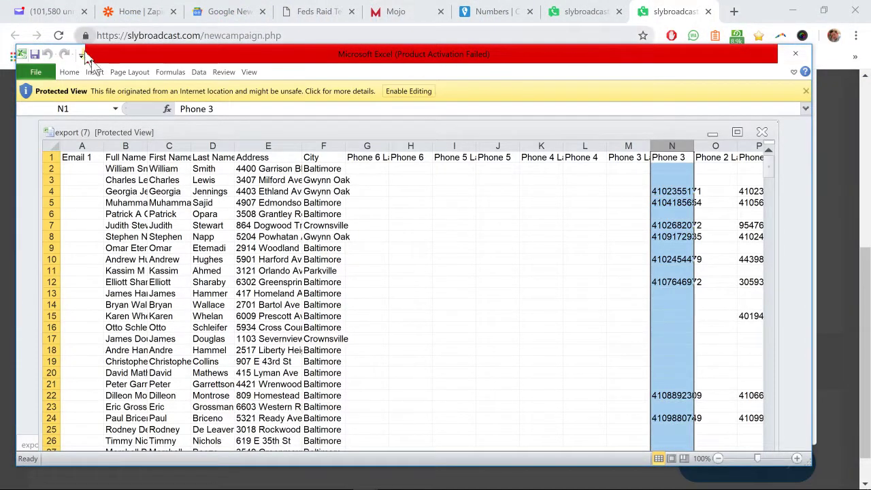
left_click(35, 55)
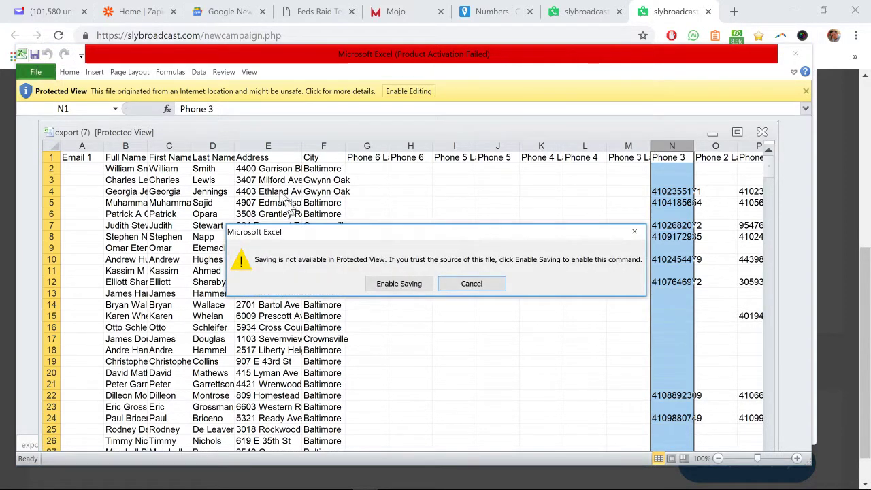
left_click(375, 284)
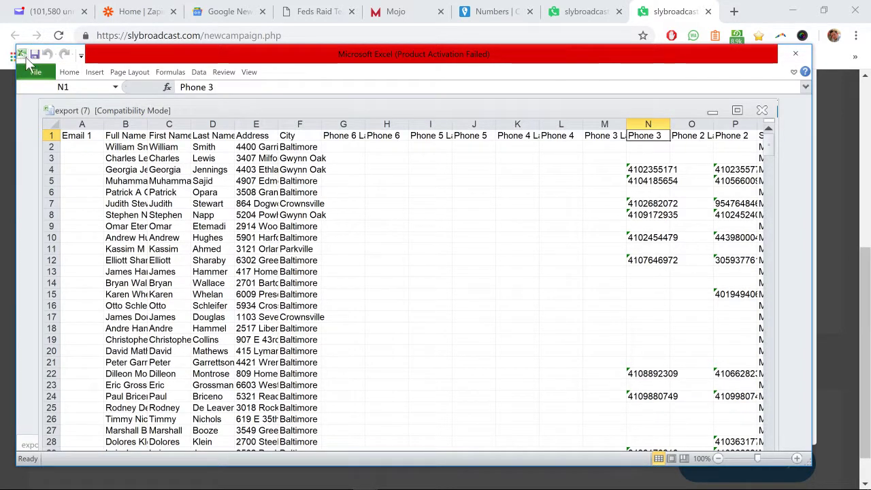
Step: Save the workbook as 'high equityabsentee101518' in Documents\spreadsheets
left_click(34, 71)
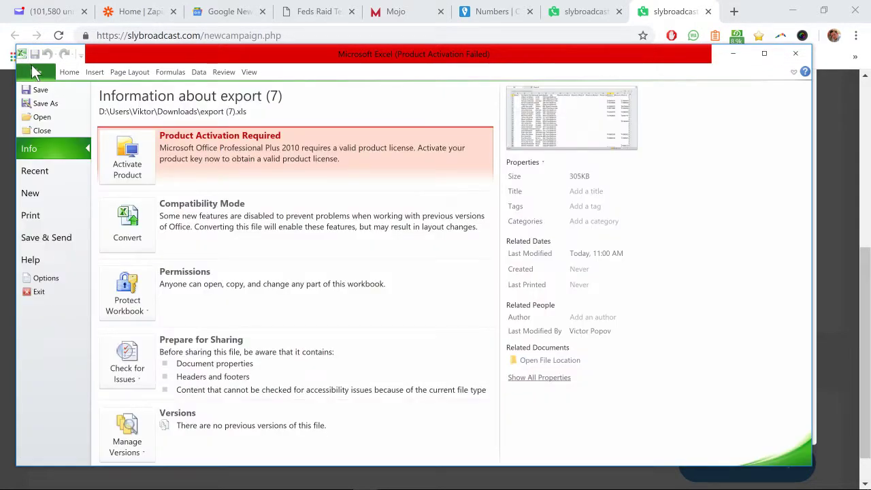
left_click(49, 100)
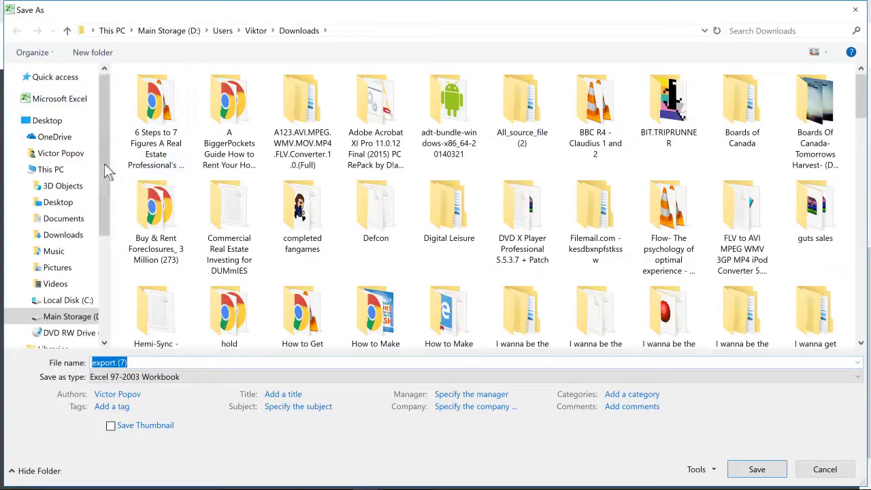
left_click(72, 219)
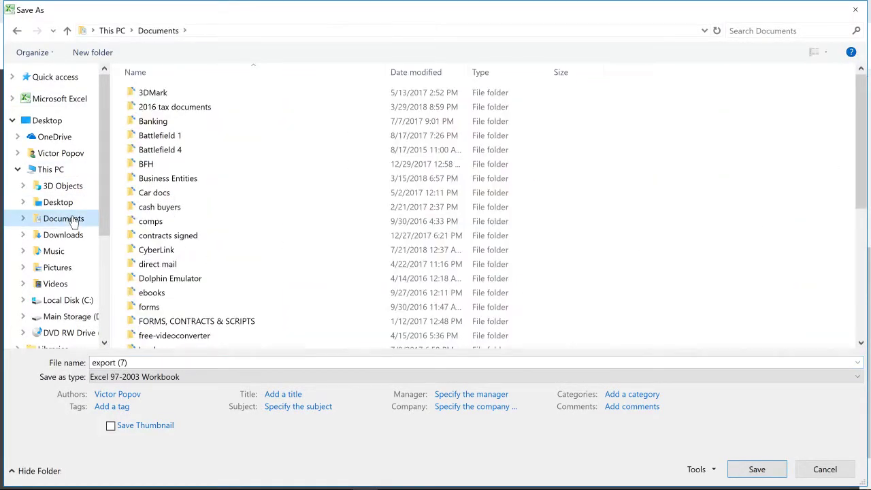
left_click(161, 294)
scroll(166, 304, "down", 3)
scroll(165, 304, "down", 3)
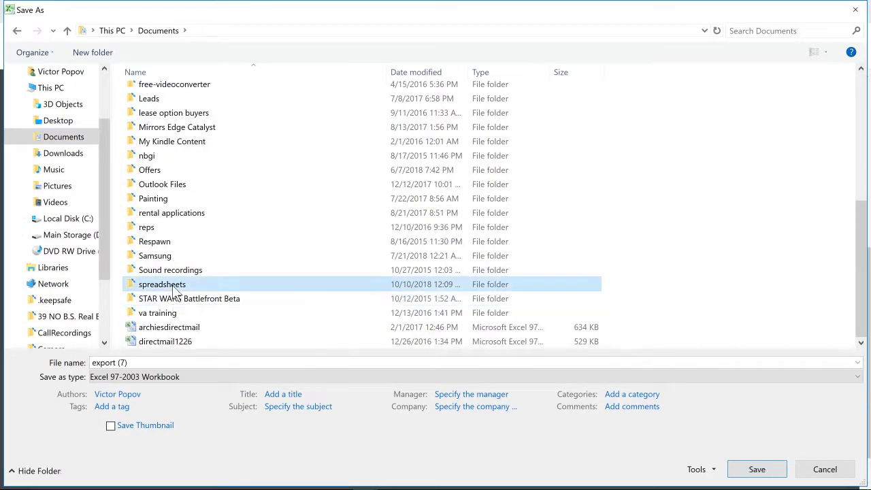
scroll(173, 296, "down", 5)
left_click(129, 362)
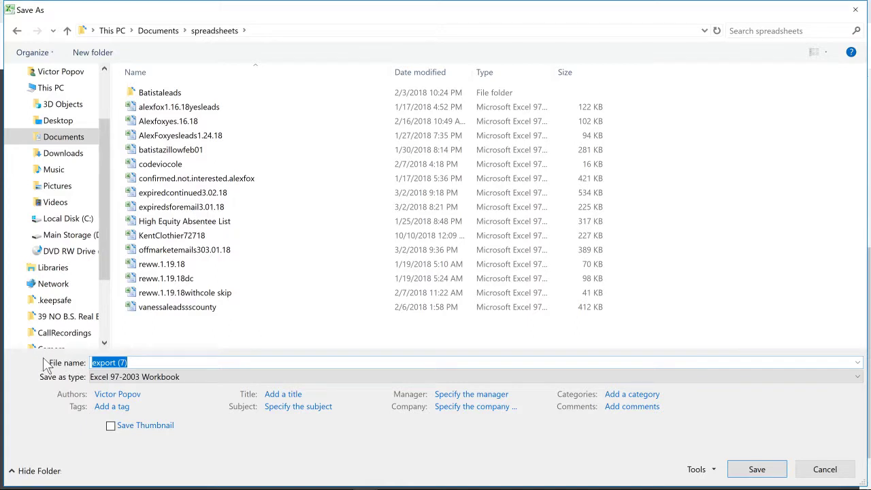
type("high equit")
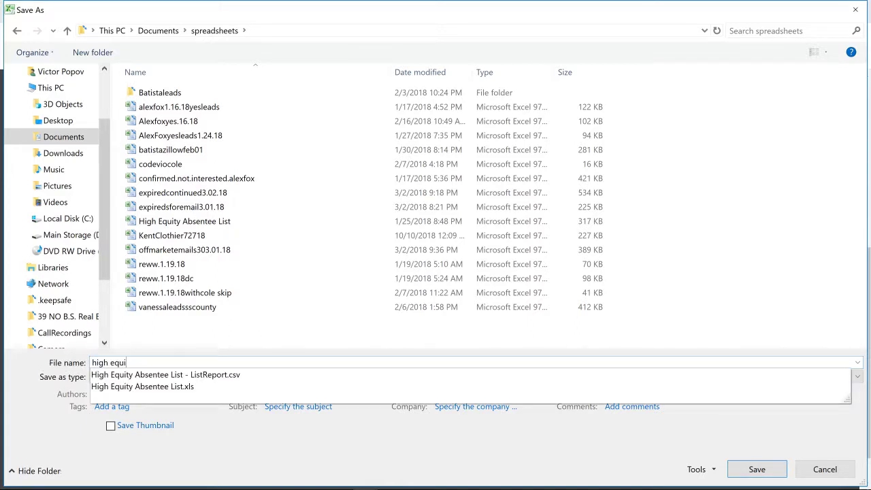
type("yabsentee101518")
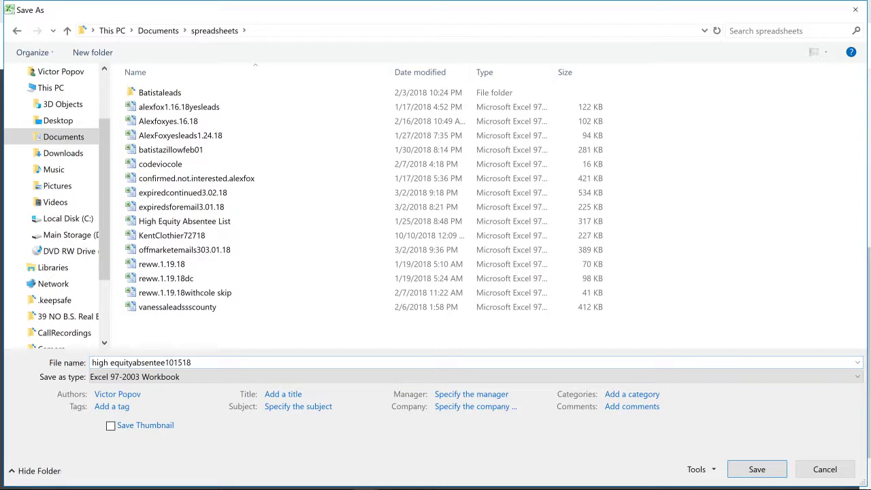
key("Return")
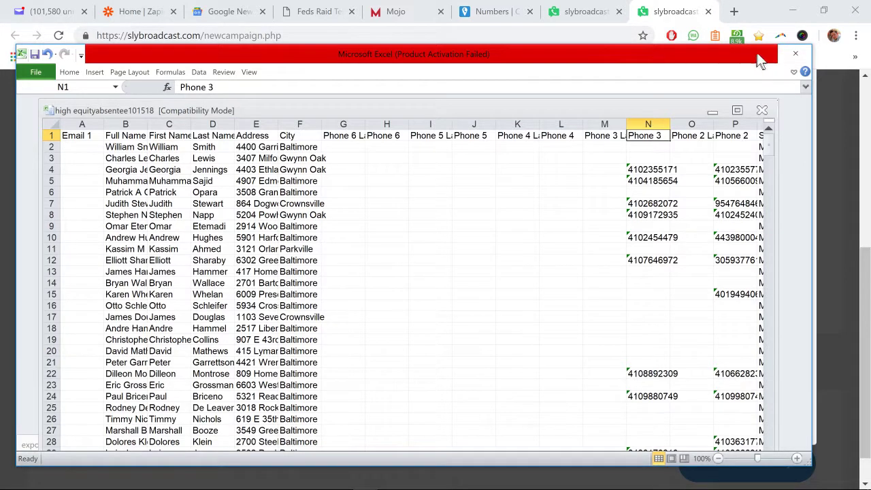
Step: Close Excel to return to the Slybroadcast upload form
left_click(793, 55)
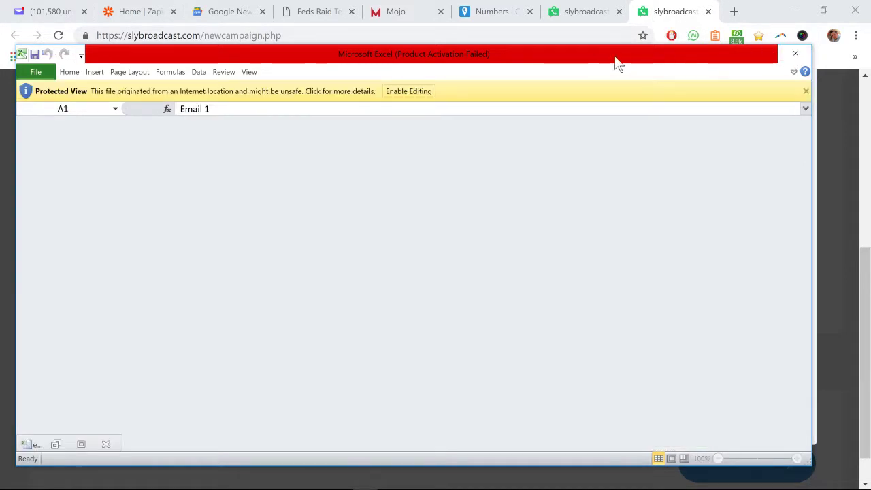
left_click(796, 55)
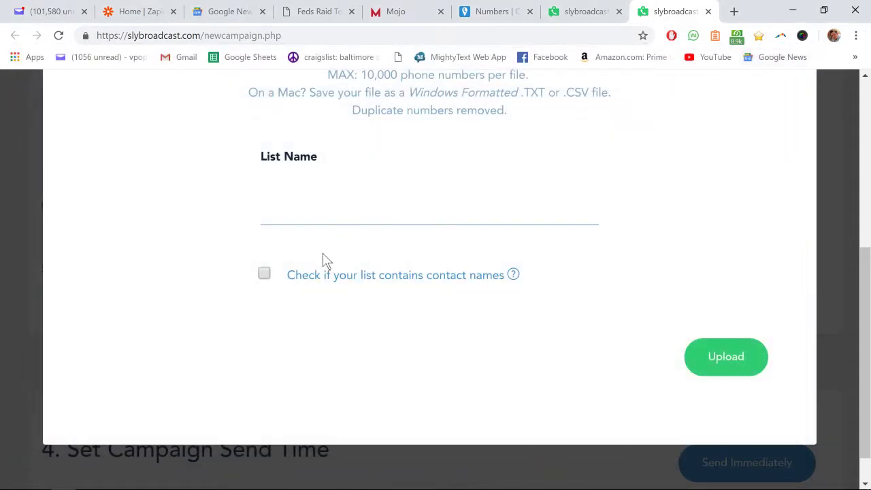
scroll(334, 255, "up", 1)
Step: Browse the upload file picker to Documents\spreadsheets
left_click(417, 169)
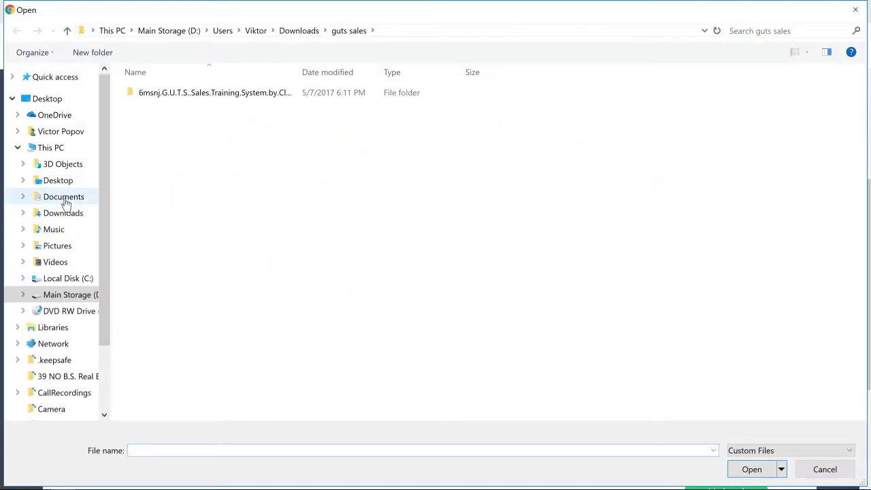
left_click(63, 197)
scroll(178, 232, "down", 2)
scroll(181, 235, "down", 1)
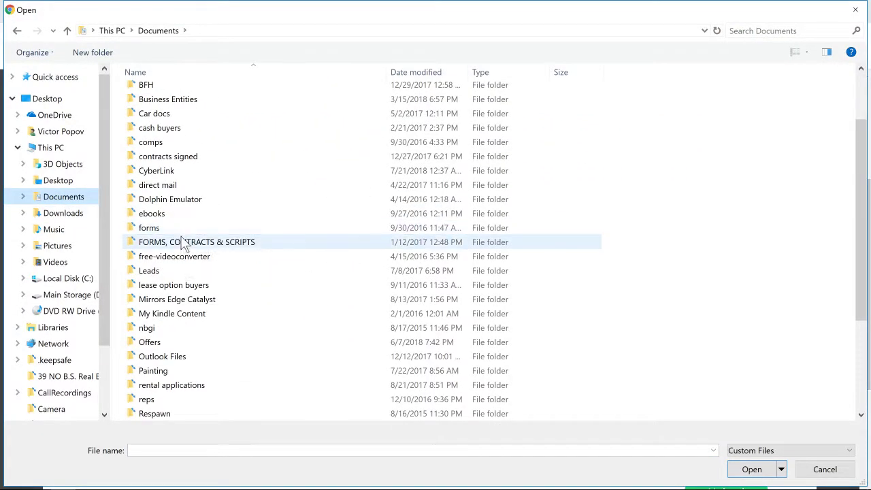
scroll(194, 242, "down", 1)
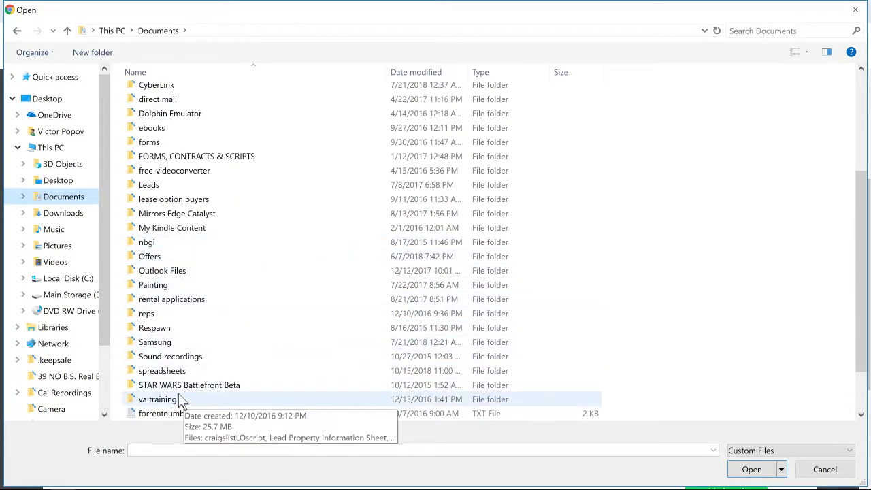
double_click(180, 371)
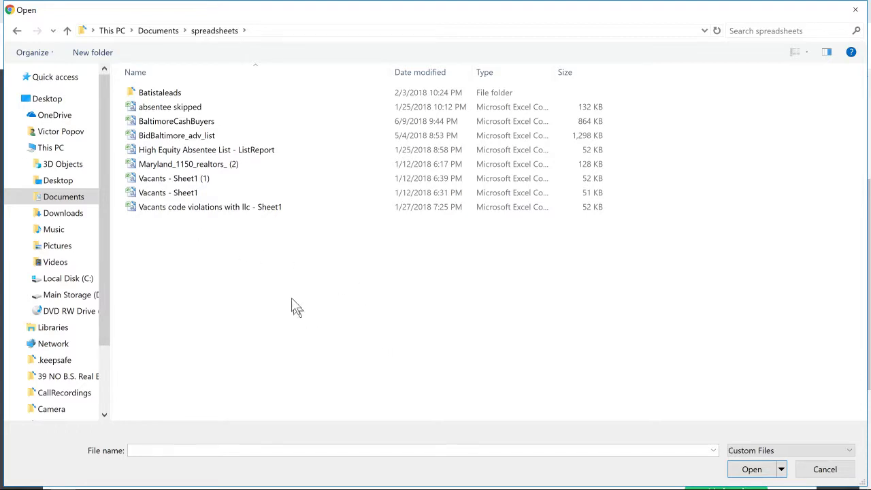
Step: Preview 'High Equity Absentee List - ListReport' in Excel, then select it for upload
left_click(259, 151)
right_click(262, 150)
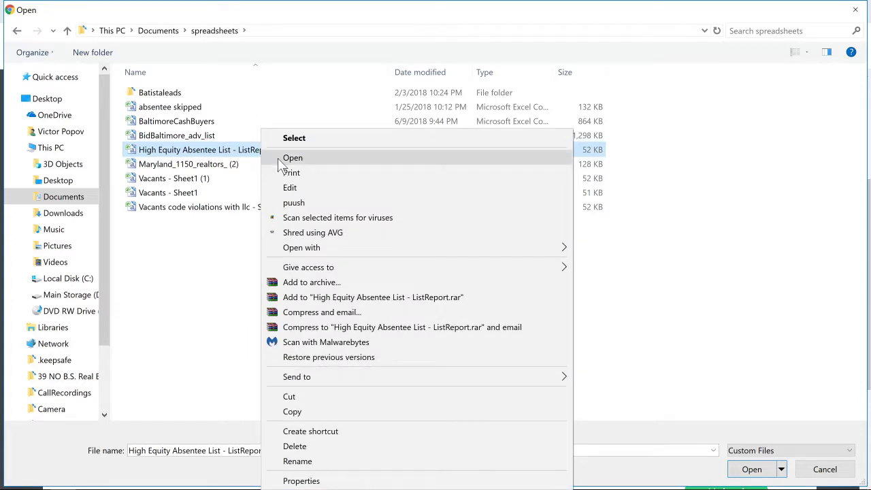
left_click(278, 158)
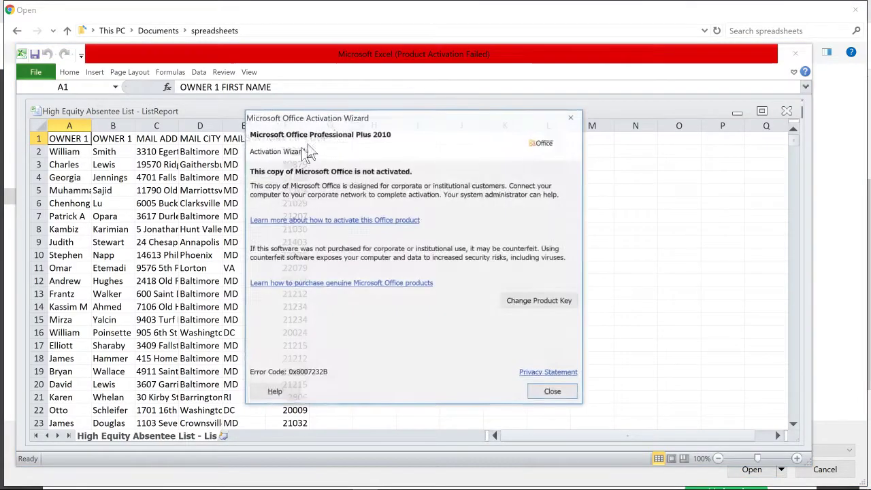
left_click(570, 117)
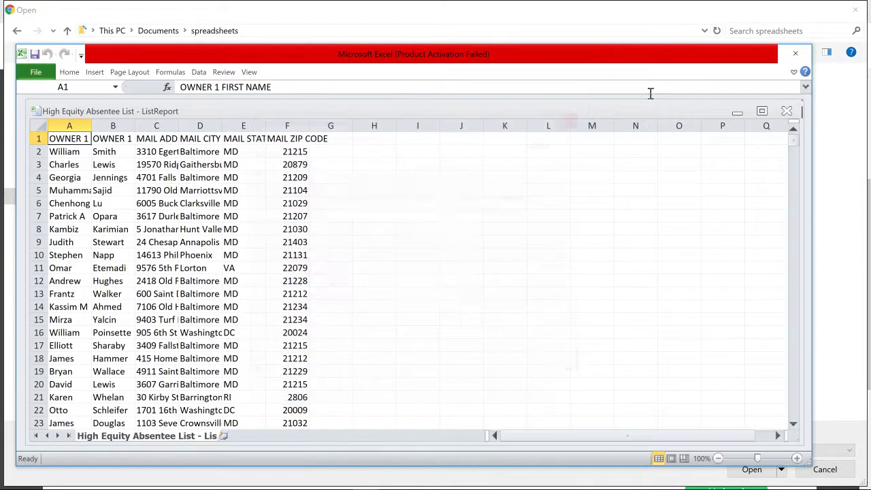
left_click(795, 53)
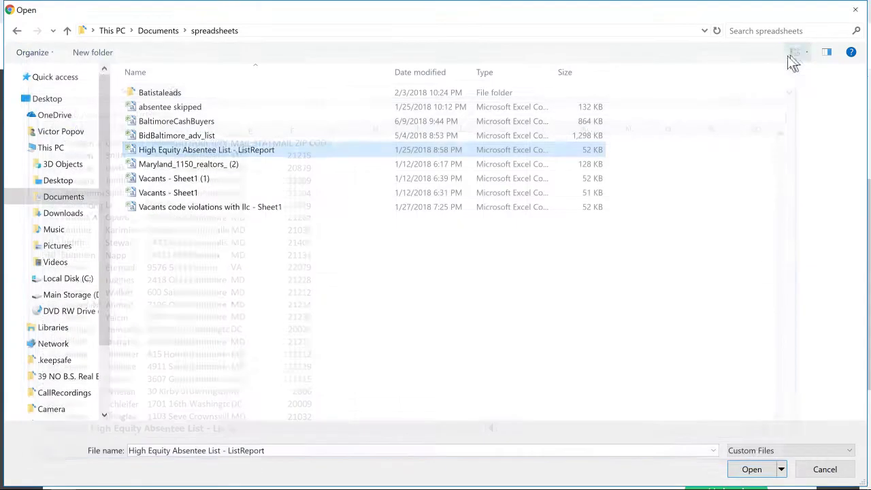
double_click(310, 152)
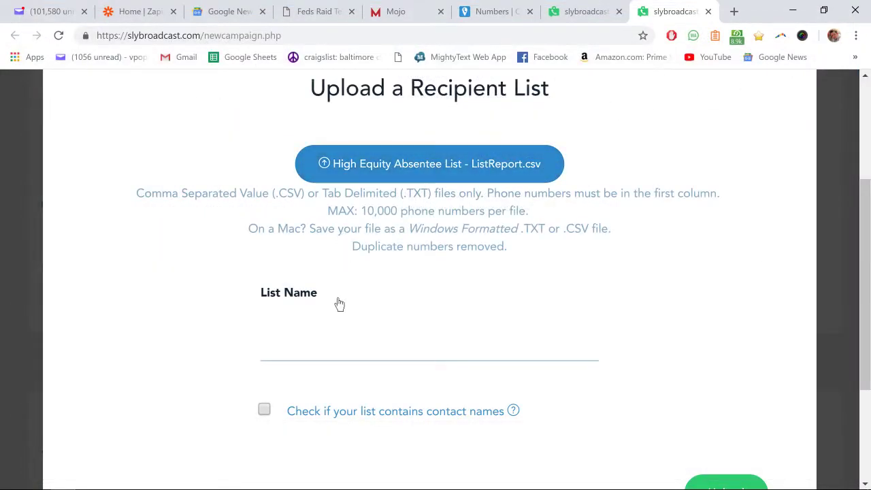
Step: Enter 'high equity absentee' as the list name, fixing a mistyped letter
left_click(349, 345)
type("high equity absente")
key("BackSpace")
type("te")
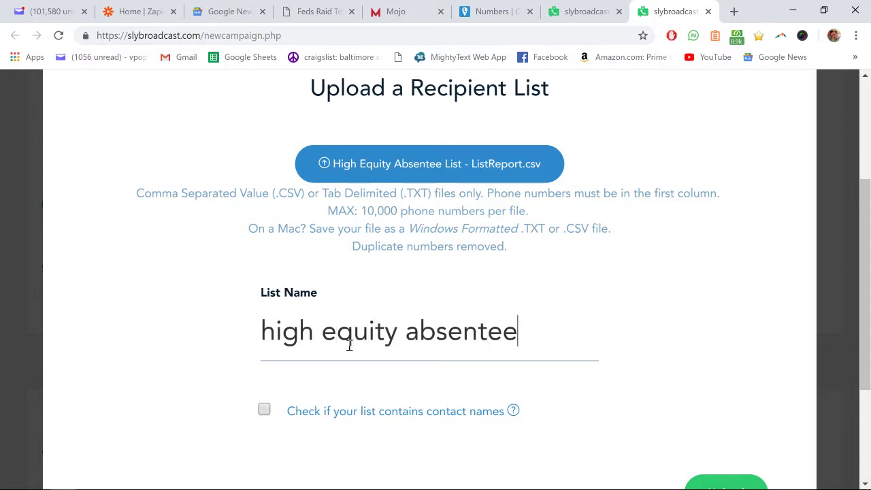
scroll(385, 369, "down", 2)
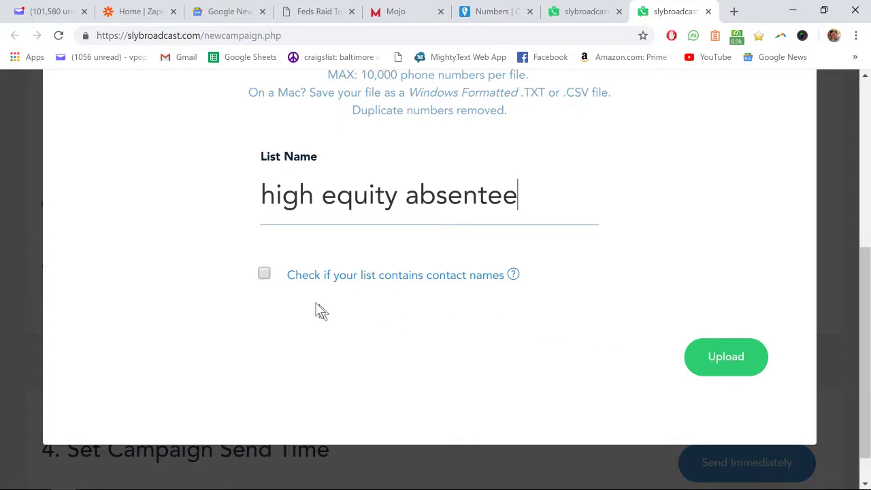
Step: Mark the list as containing contact names and upload it; it fails with no valid 10-digit numbers
left_click(265, 274)
left_click(734, 358)
scroll(636, 356, "up", 1)
scroll(637, 353, "up", 3)
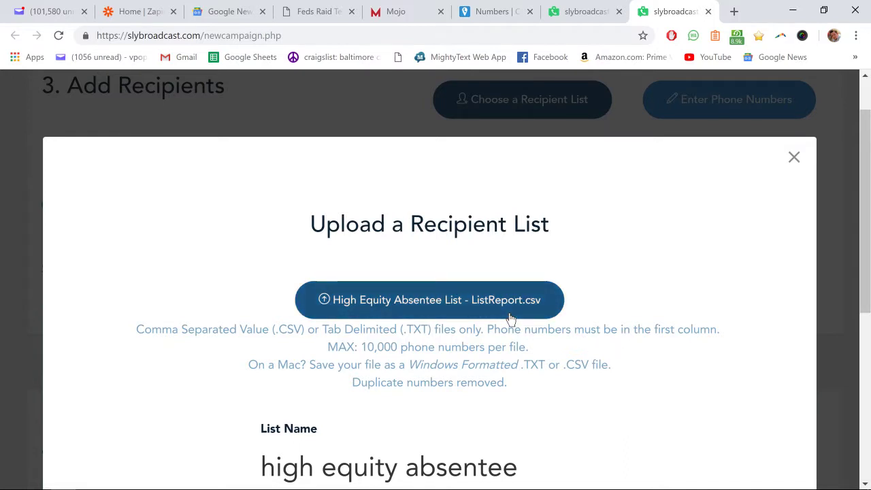
scroll(510, 318, "down", 2)
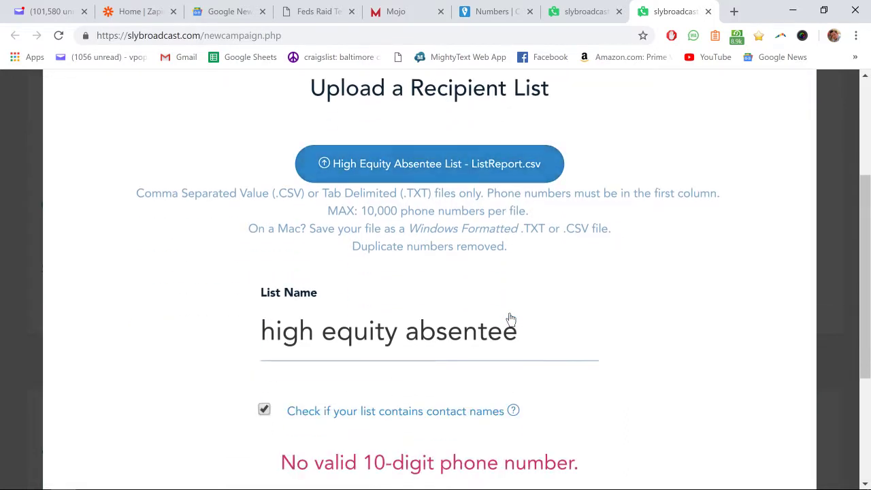
scroll(512, 332, "down", 1)
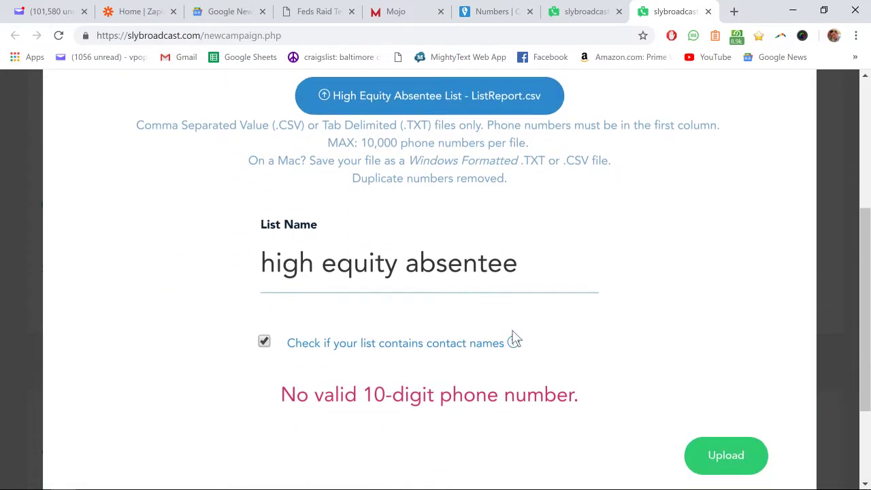
scroll(514, 339, "up", 4)
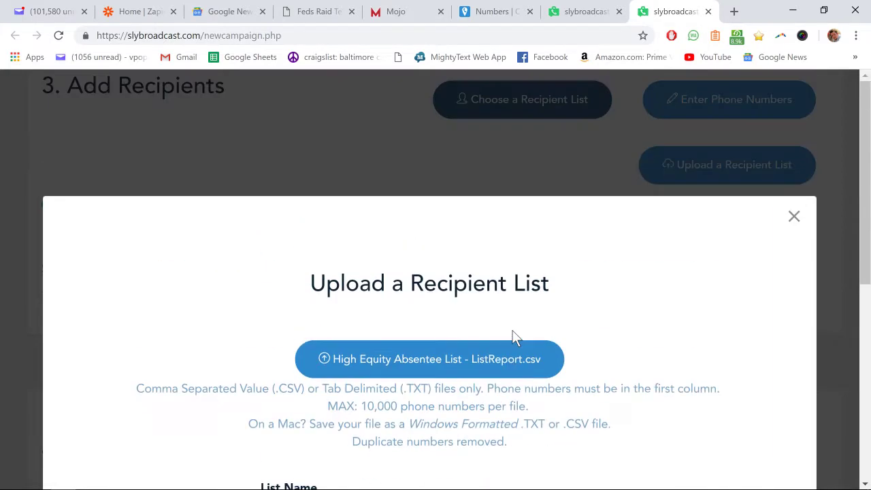
scroll(514, 335, "down", 2)
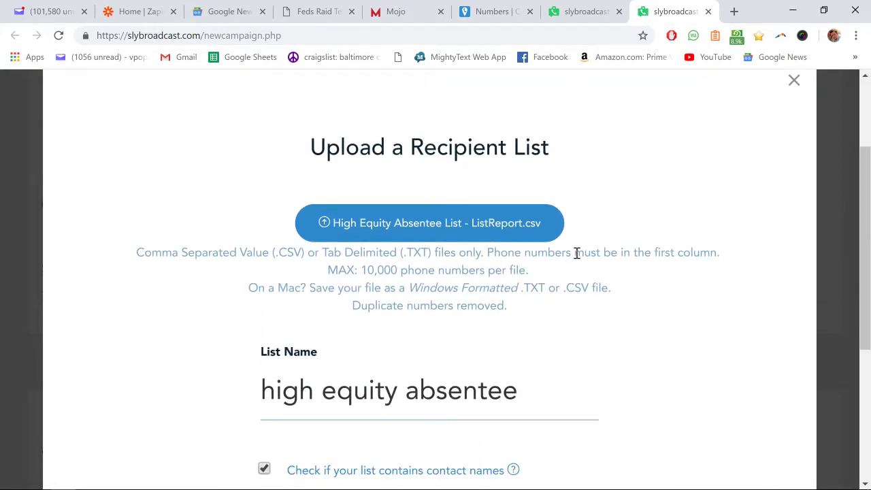
scroll(576, 253, "up", 2)
Step: Close the recipient list upload window and switch to entering phone numbers manually
left_click(794, 217)
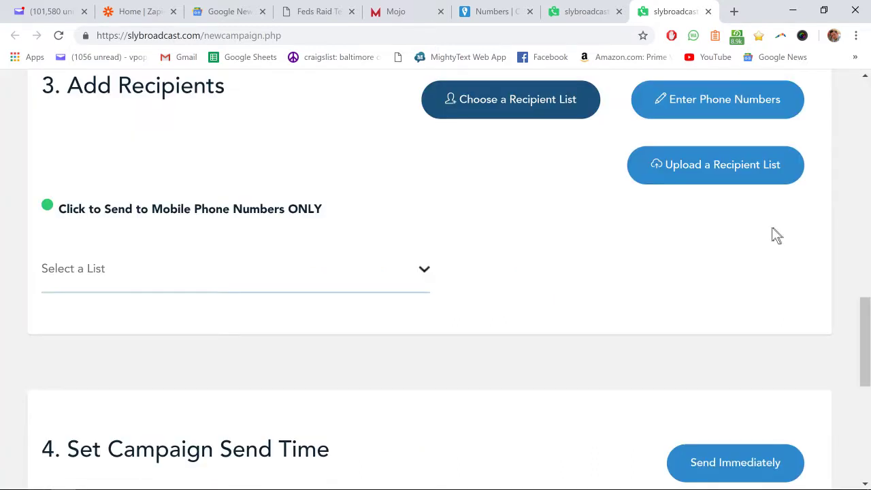
left_click(743, 103)
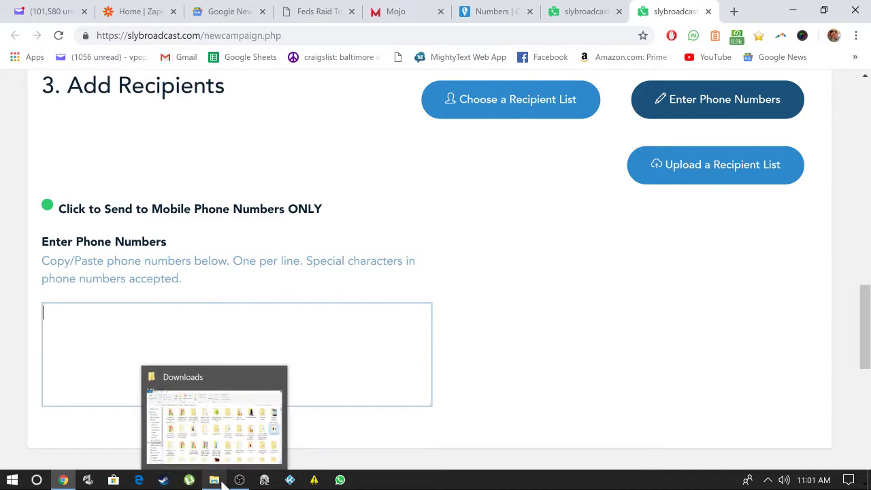
Step: In File Explorer, open Documents > spreadsheets and select the High Equity Absentee List workbook
left_click(790, 11)
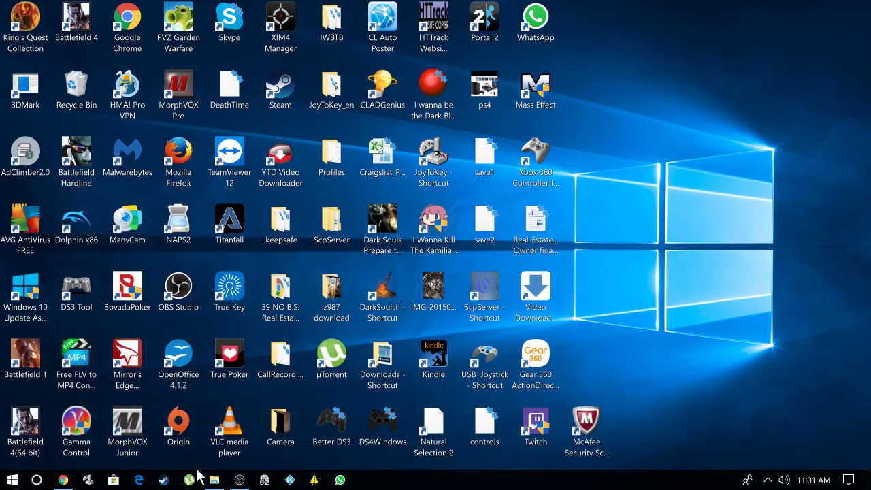
left_click(213, 479)
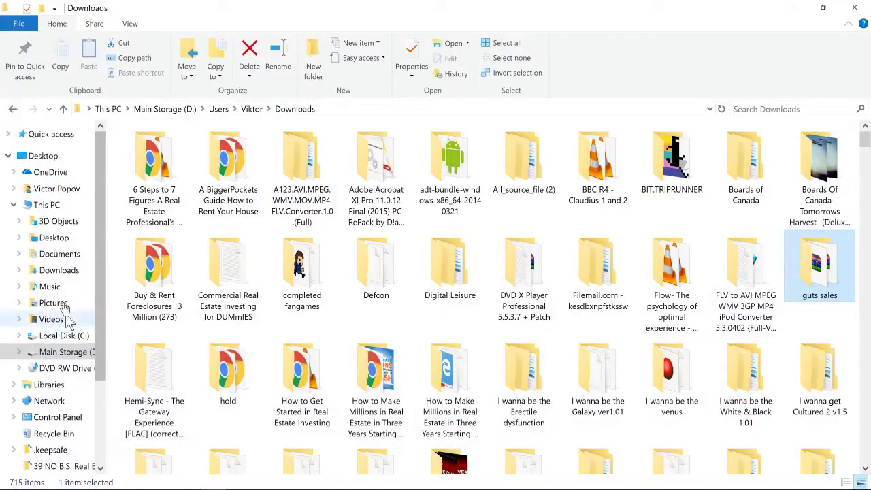
left_click(60, 254)
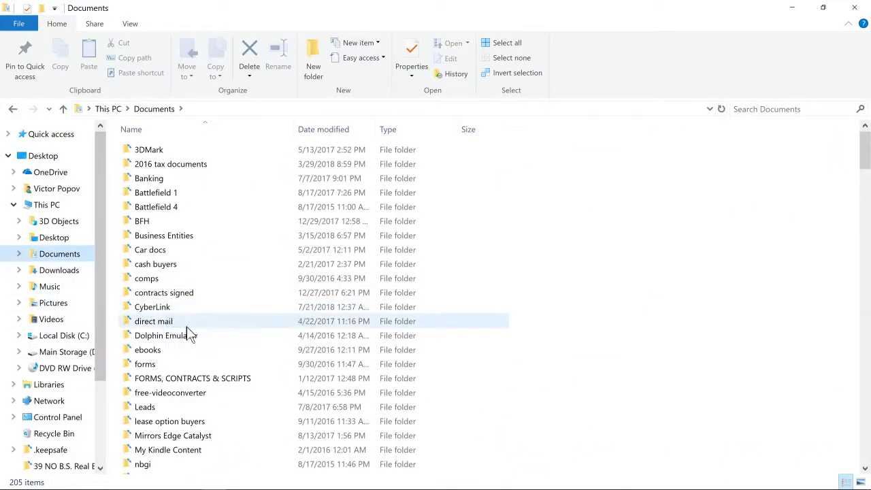
scroll(189, 375, "down", 4)
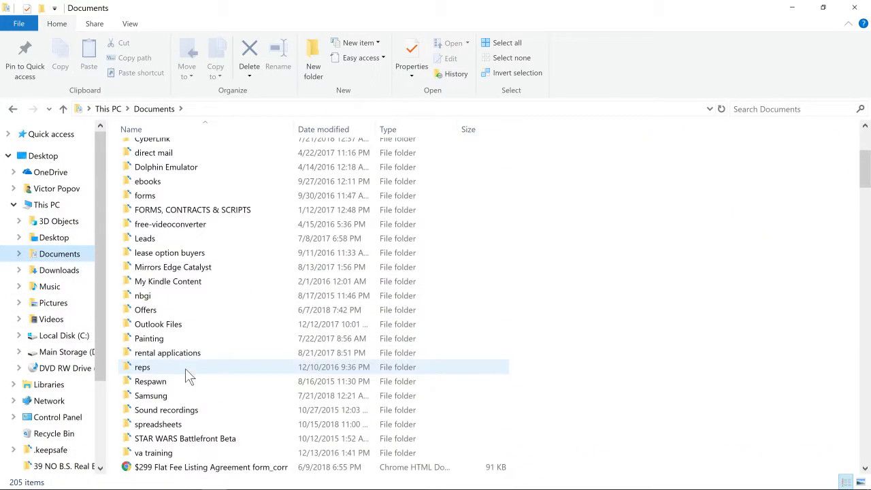
double_click(183, 425)
scroll(196, 377, "down", 4)
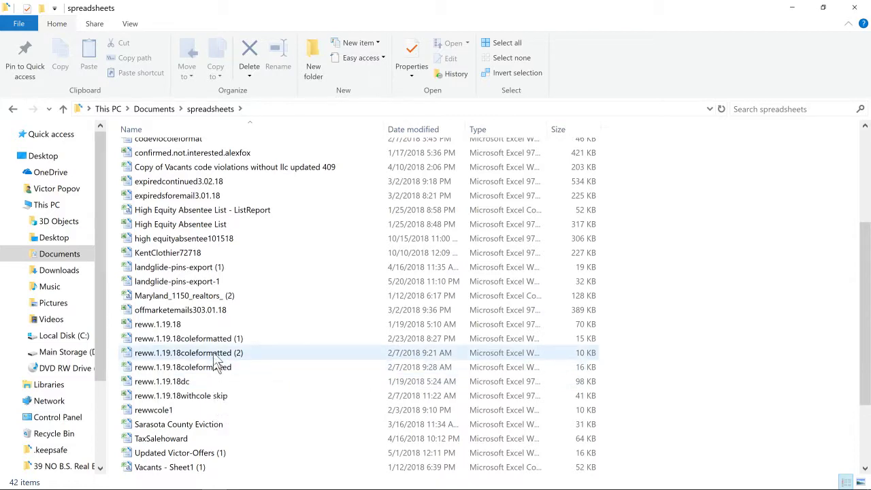
left_click(219, 226)
scroll(219, 226, "down", 3)
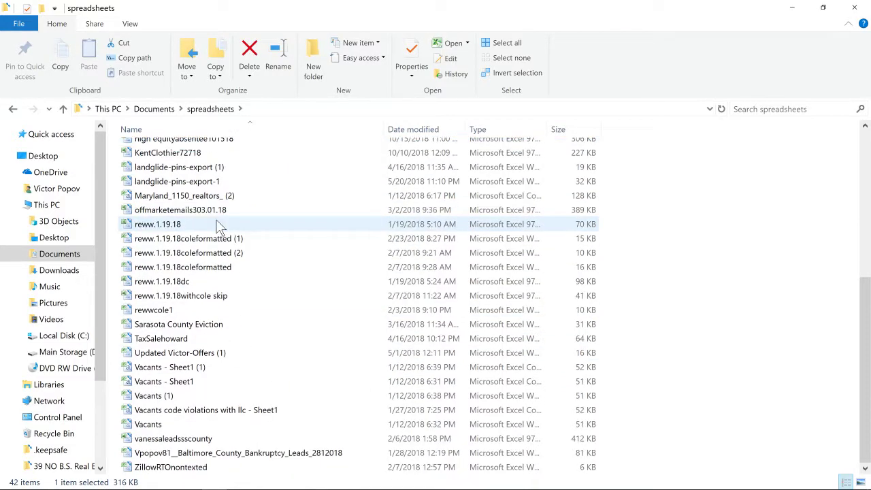
scroll(219, 226, "up", 2)
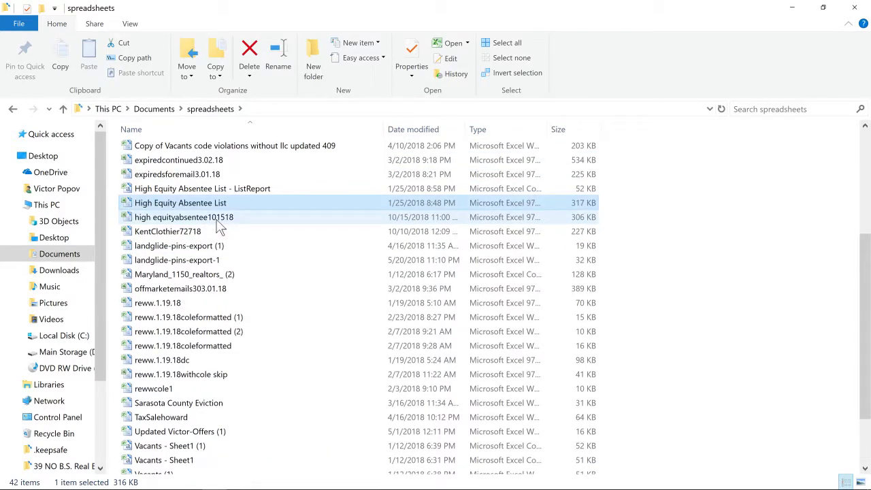
Step: Open the high equityabsentee101518 workbook and copy the whole Phone 3 column
double_click(218, 219)
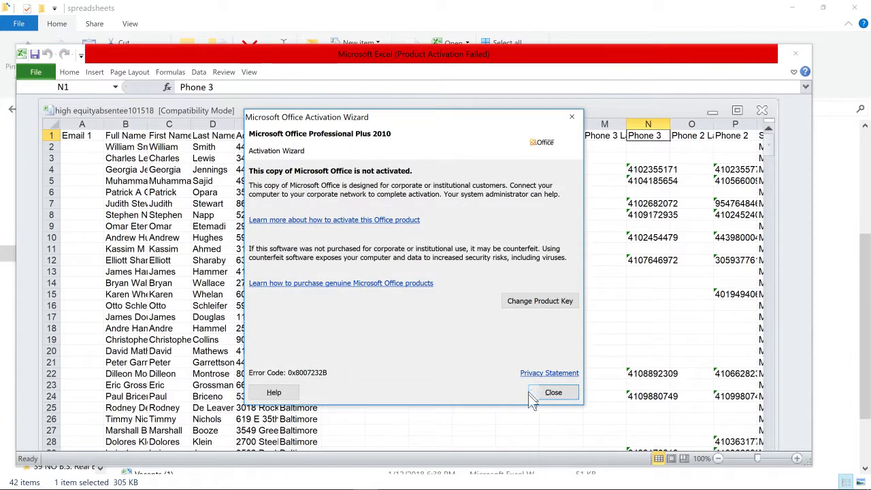
left_click(548, 392)
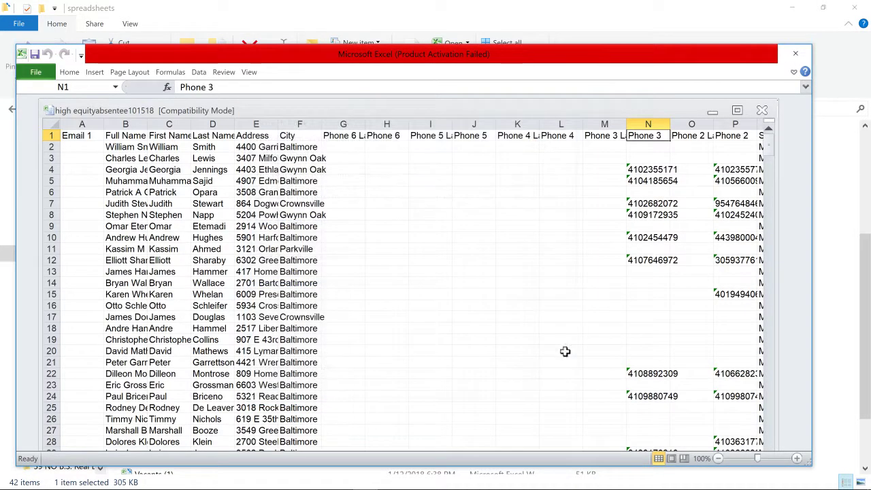
left_click(658, 124)
key("ctrl+c")
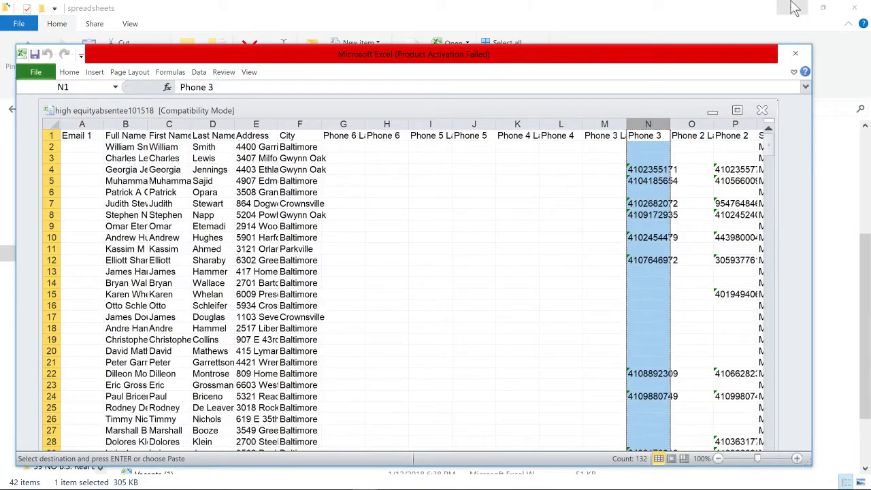
Step: Close the spreadsheet and folder windows and return to the Slybroadcast campaign page
left_click(791, 8)
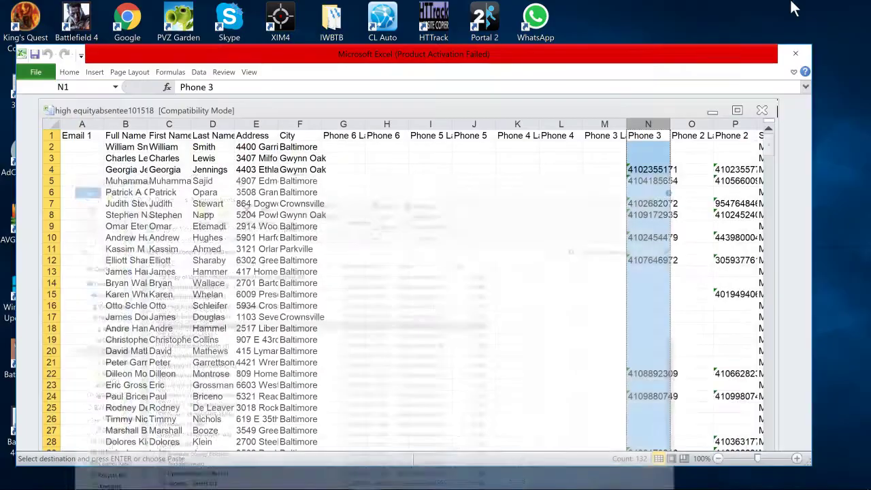
left_click(797, 54)
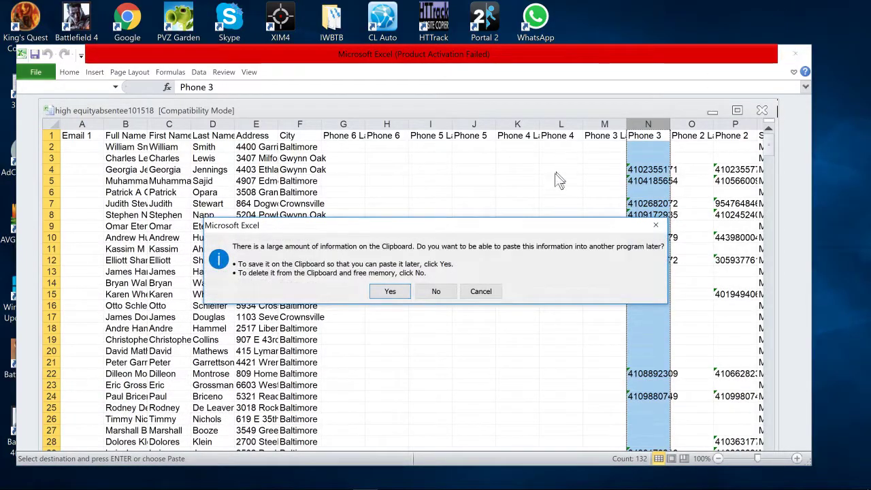
key("alt+Tab")
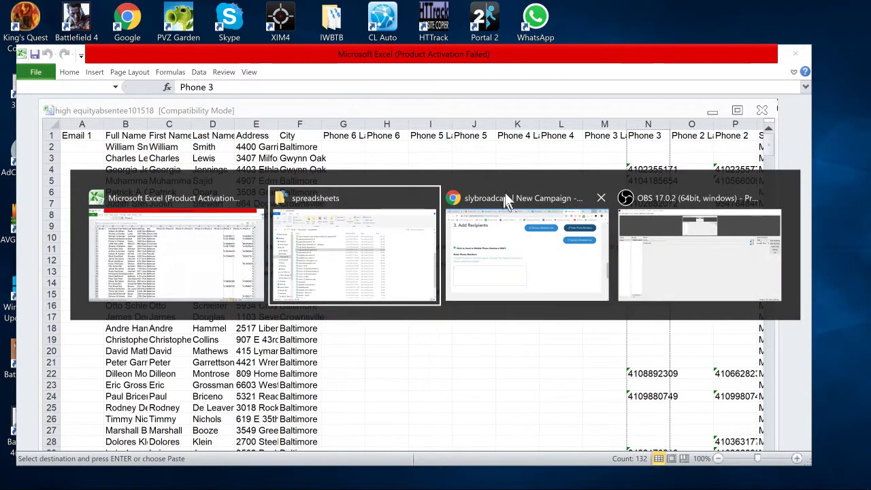
key("Escape")
key("alt+Tab")
key("alt+Tab")
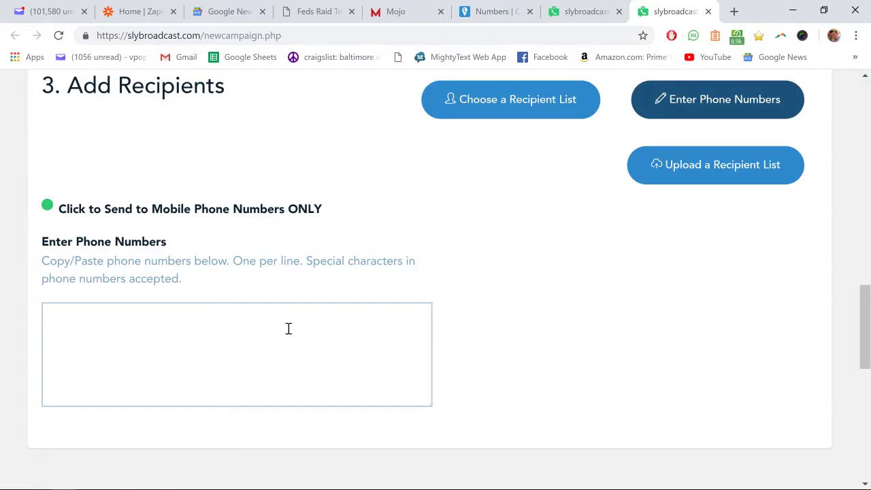
Step: Paste the copied Phone 3 numbers into the phone-number box
left_click(288, 330)
key("ctrl+v")
scroll(288, 330, "up", 2)
scroll(288, 330, "up", 2)
scroll(288, 331, "up", 2)
scroll(288, 331, "up", 2)
scroll(288, 330, "up", 2)
scroll(288, 331, "up", 2)
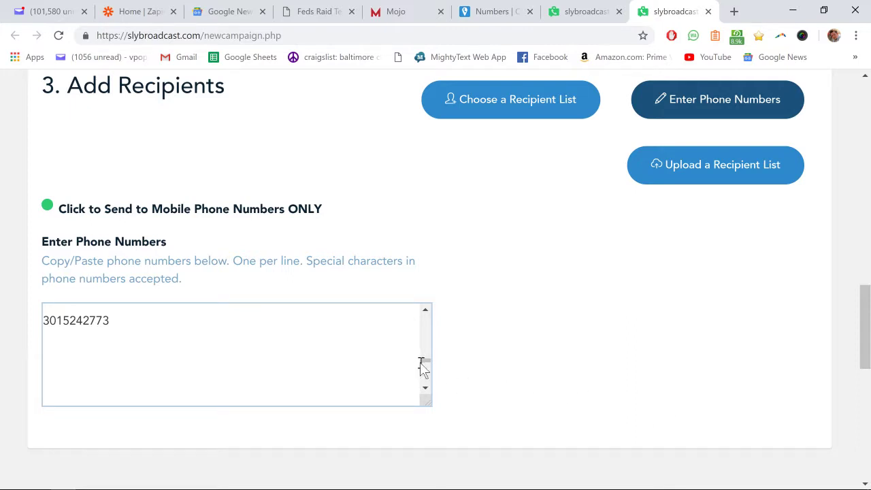
left_click_drag(421, 362, 429, 310)
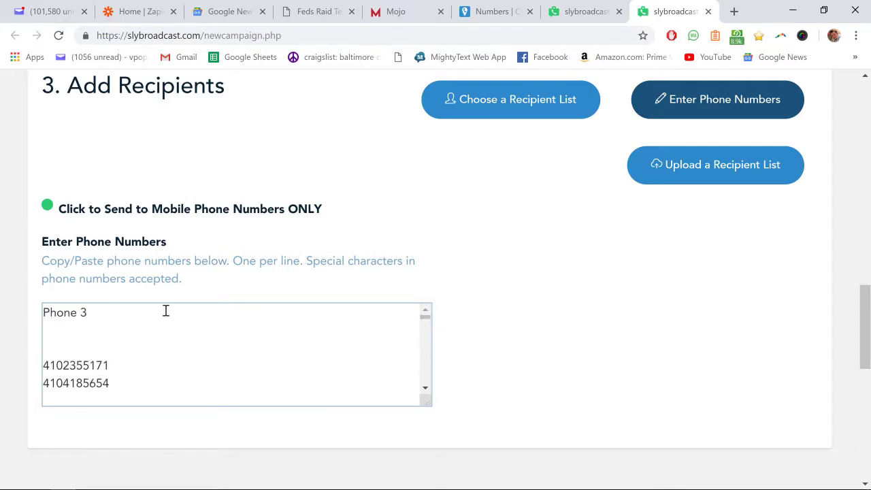
Step: Delete the 'Phone 3' header and the blank lines between the pasted numbers
left_click_drag(110, 310, 3, 310)
key("Delete")
key("Delete")
key("Delete")
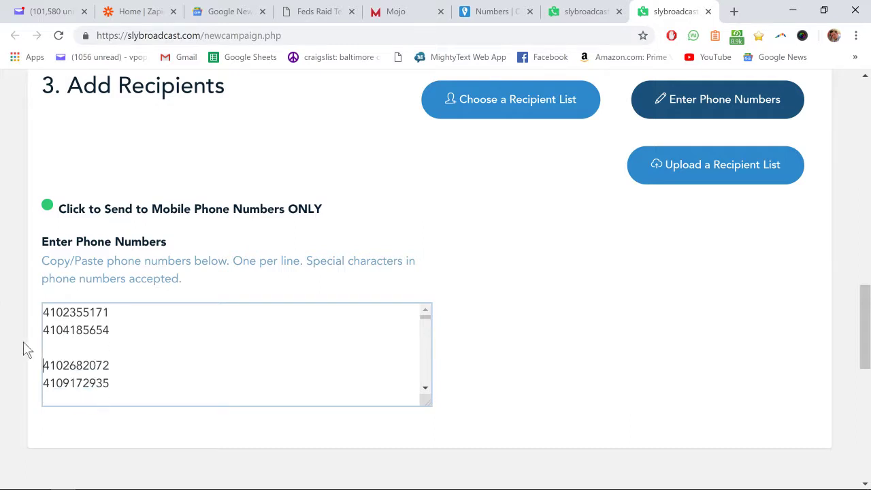
key("Delete")
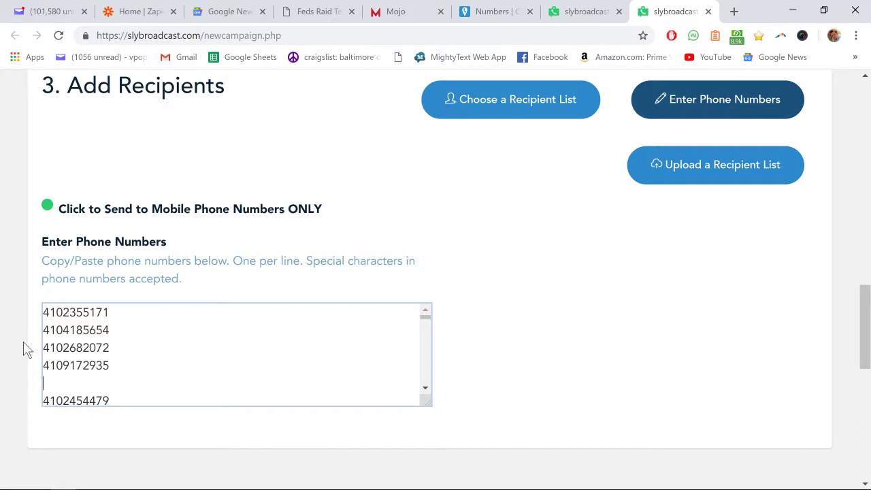
key("Delete")
key("Down")
key("Down")
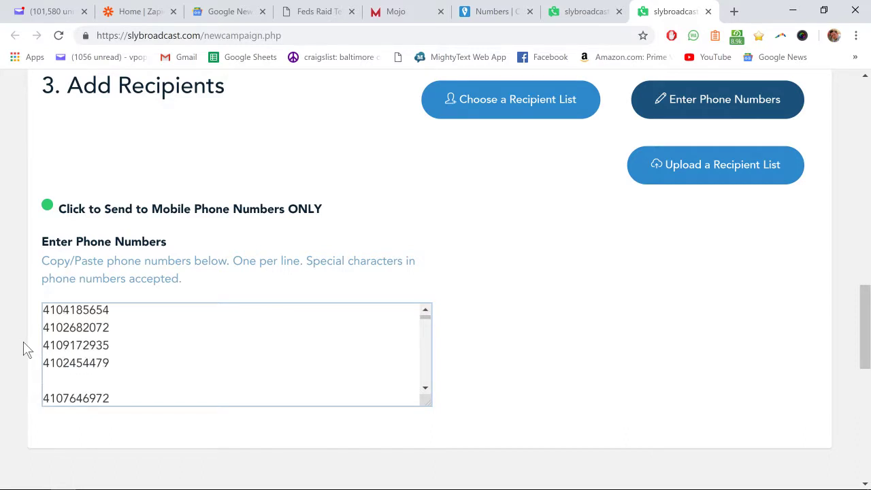
key("BackSpace")
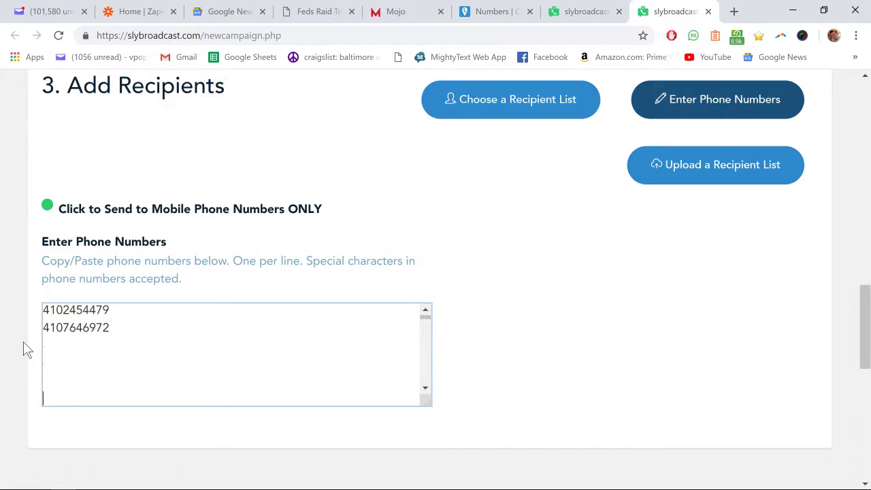
key("BackSpace")
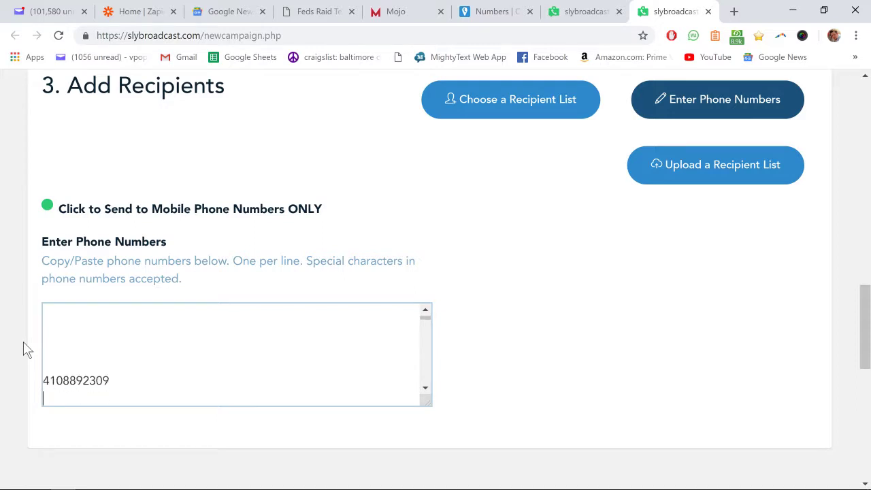
key("BackSpace")
key("BackSpace")
key("BackSpace")
key("BackSpace")
key("Return")
Step: Undo the accidental line deletions in the phone-number box
key("ctrl+z")
key("ctrl+z")
key("ctrl+z")
key("ctrl+z")
key("ctrl+z")
key("ctrl+z")
key("ctrl+z")
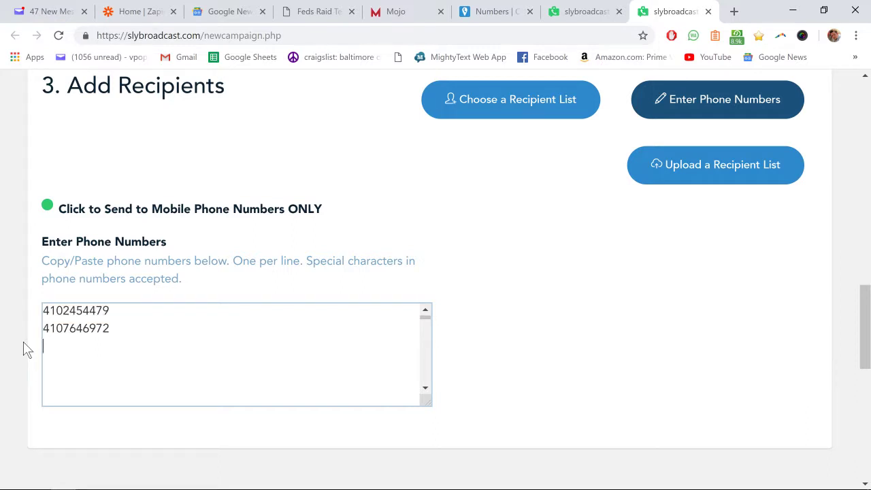
key("ctrl+z")
key("ctrl+z")
key("ctrl+z")
key("ctrl+z")
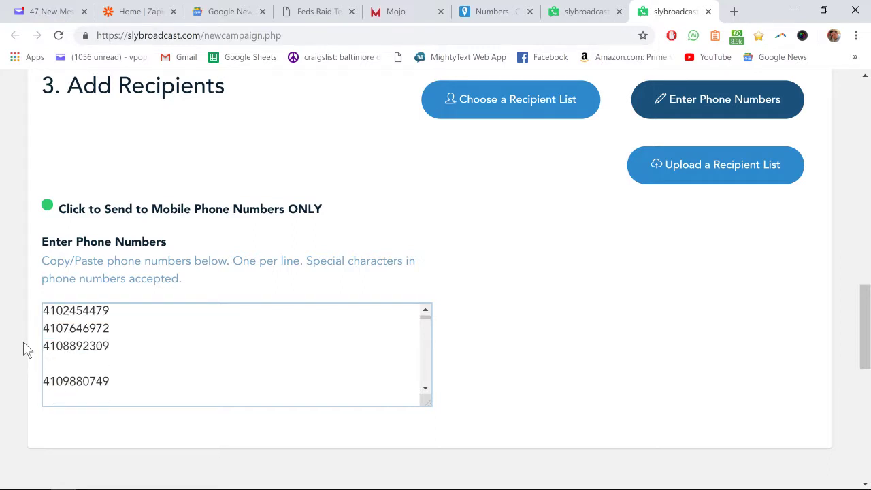
key("ctrl+z")
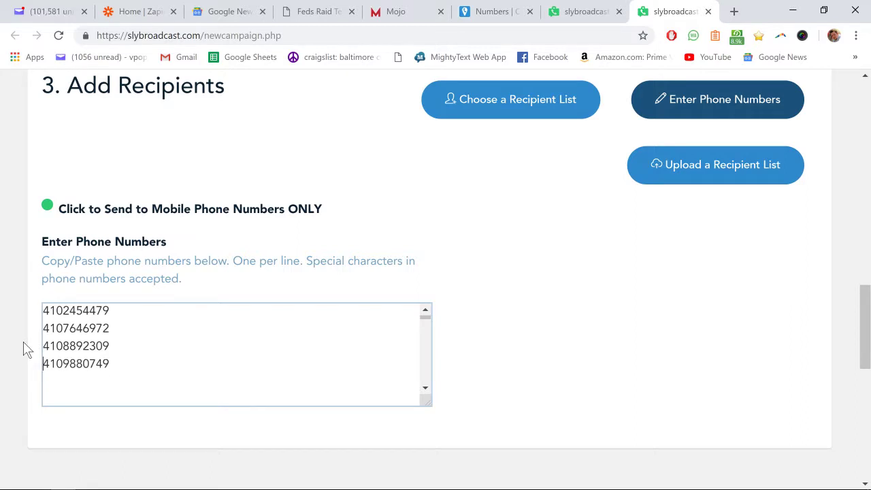
key("ctrl+z")
key("ctrl+z")
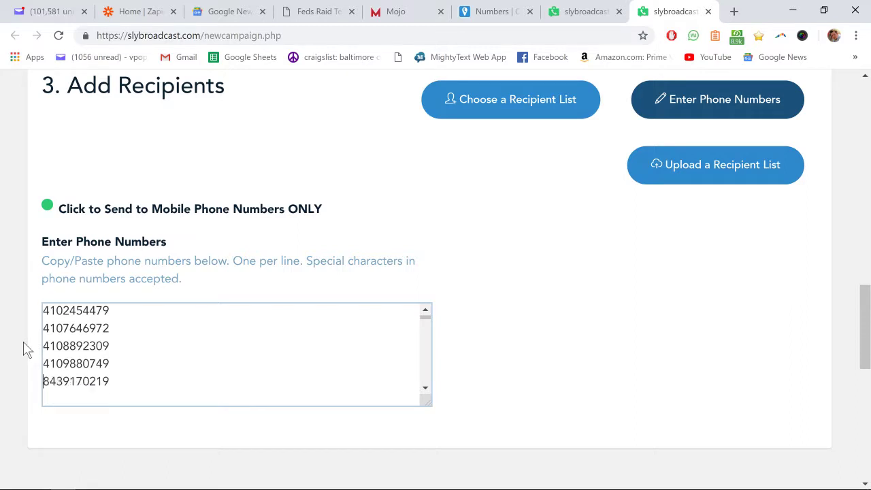
key("ctrl+z")
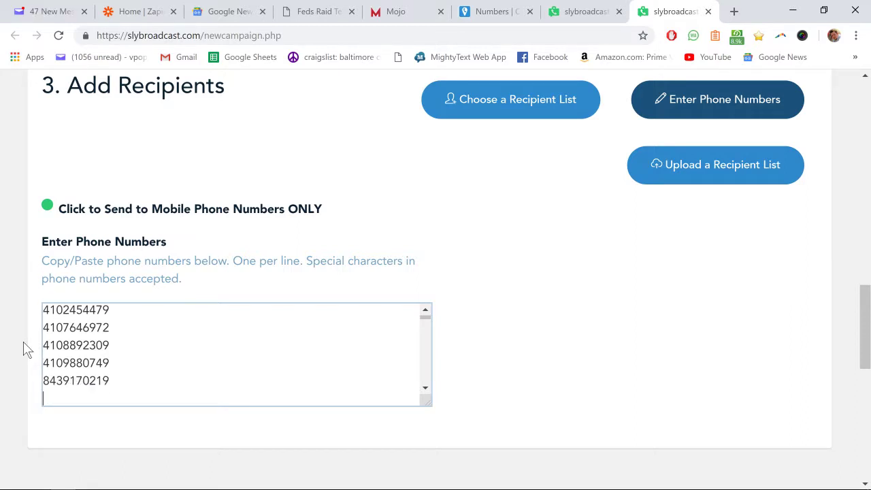
key("ctrl+z")
key("ctrl+z")
key("ctrl+z")
key("Delete")
key("Delete")
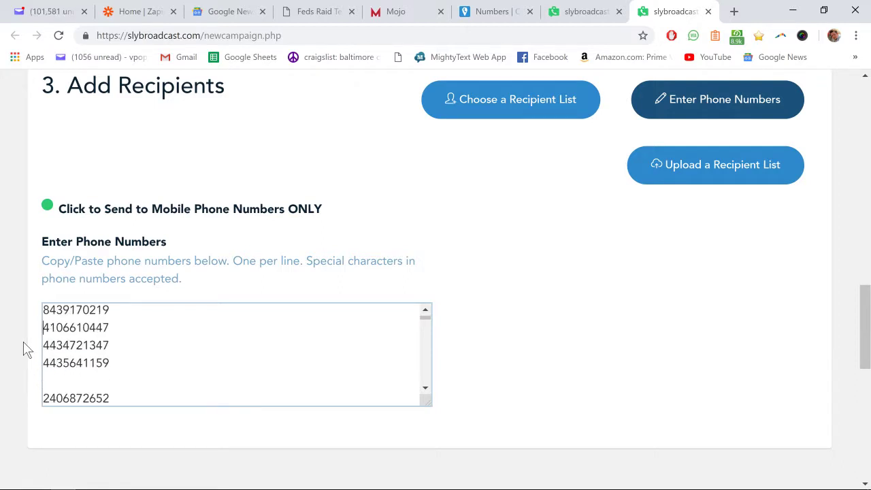
key("Down")
key("Delete")
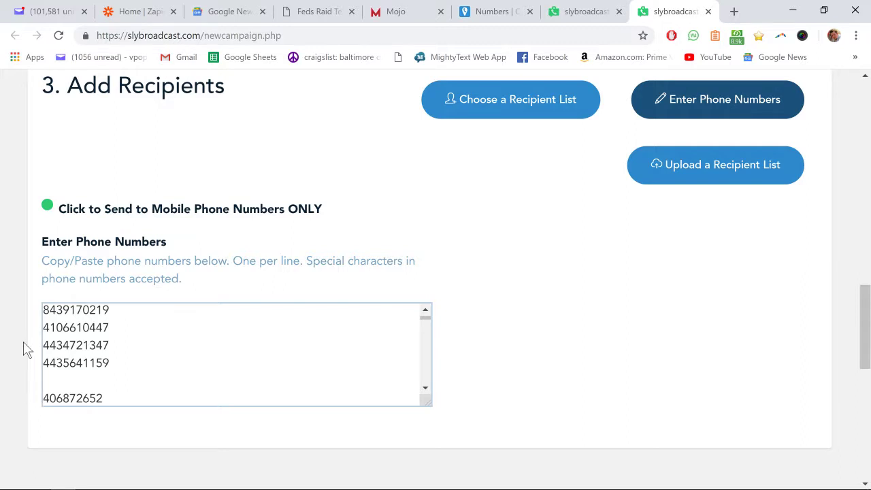
type("2")
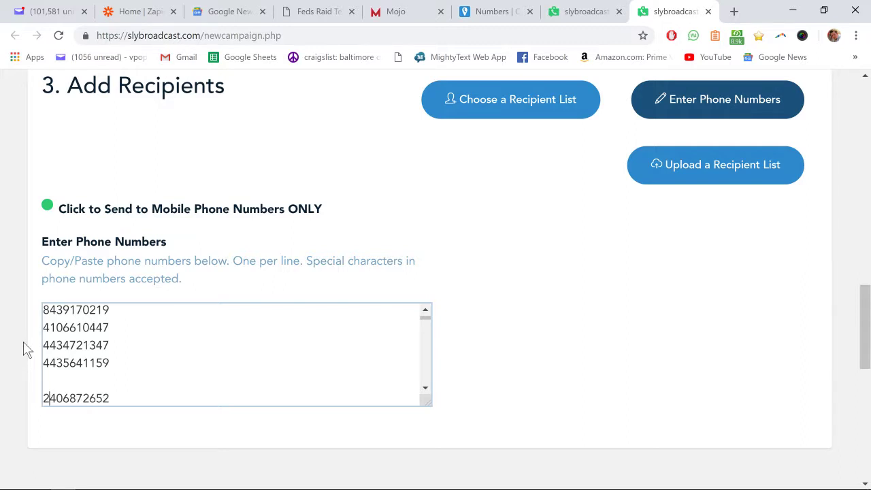
key("BackSpace")
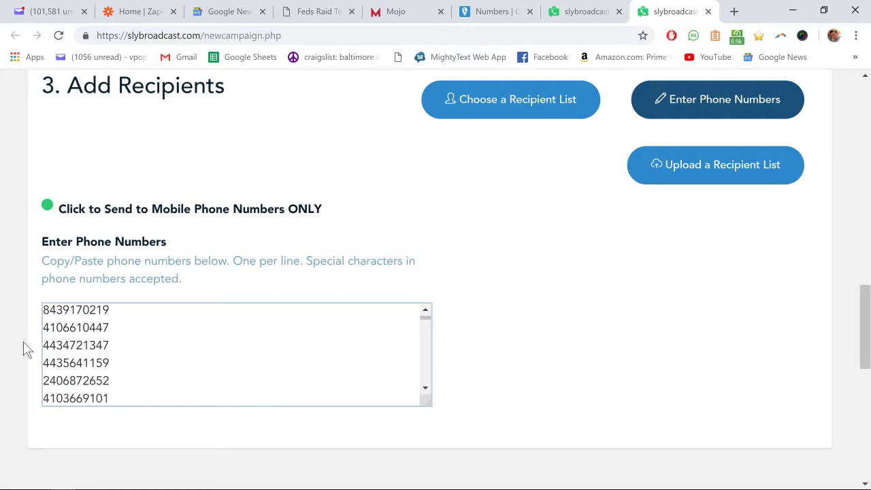
key("ctrl+End")
key("ctrl+v")
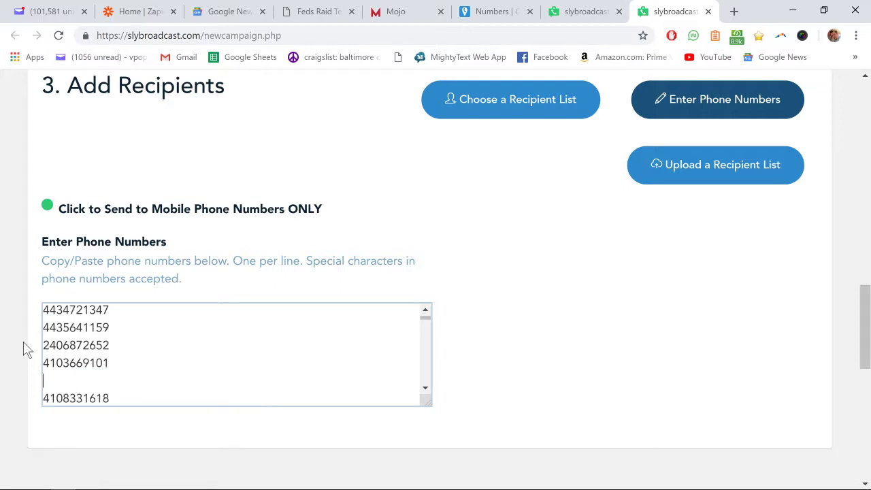
key("BackSpace")
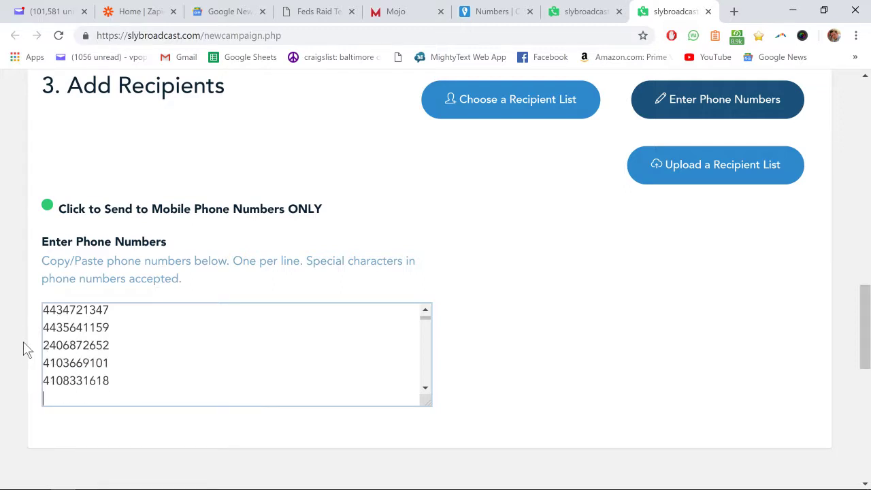
key("BackSpace")
key("BackSpace")
key("BackSpace")
key("BackSpace")
key("BackSpace")
key("BackSpace")
key("BackSpace")
key("BackSpace")
key("BackSpace")
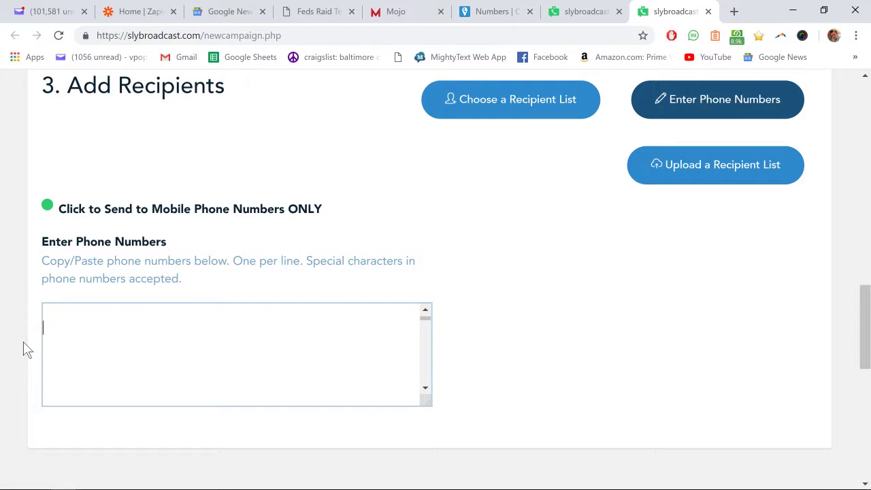
key("ctrl+z")
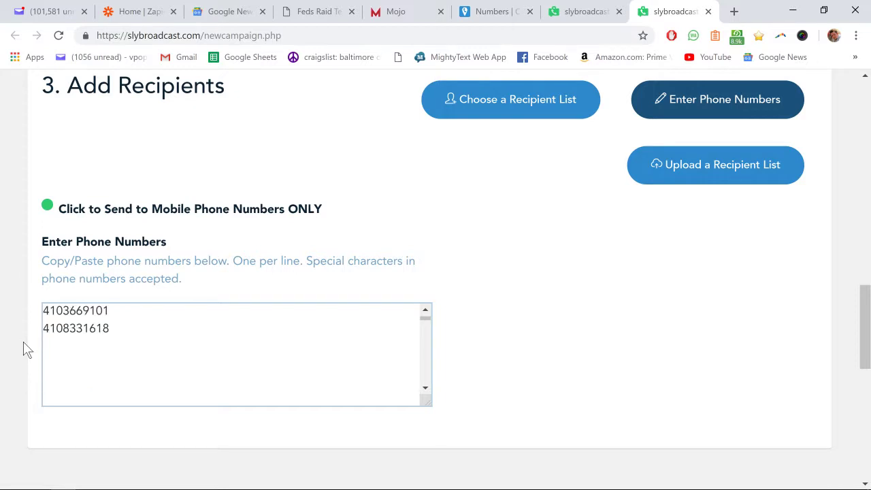
key("ctrl+z")
key("Delete")
key("Delete")
key("Delete")
key("ctrl+z")
key("Delete")
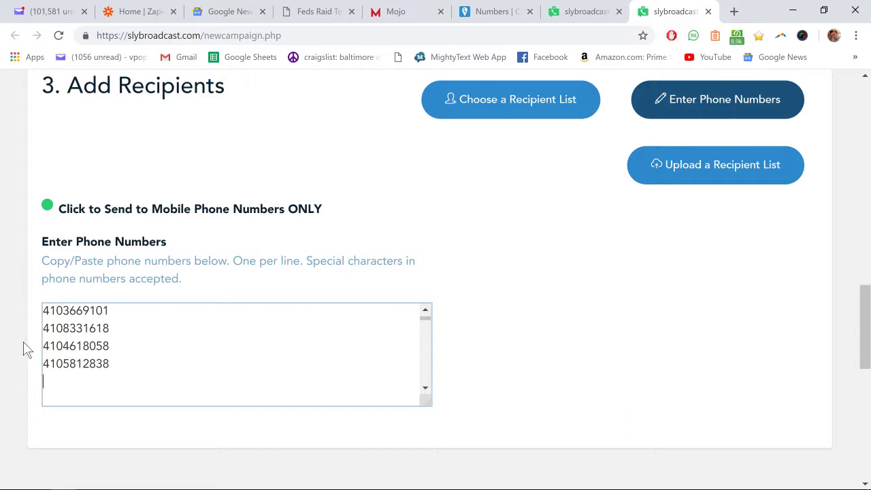
key("ctrl+v")
key("Delete")
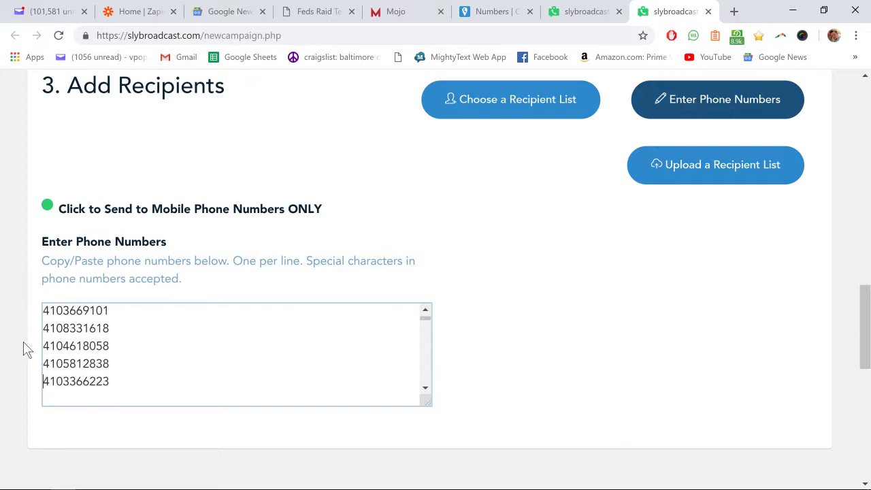
key("ctrl+z")
key("ctrl+z")
key("ctrl+z")
key("ctrl+z")
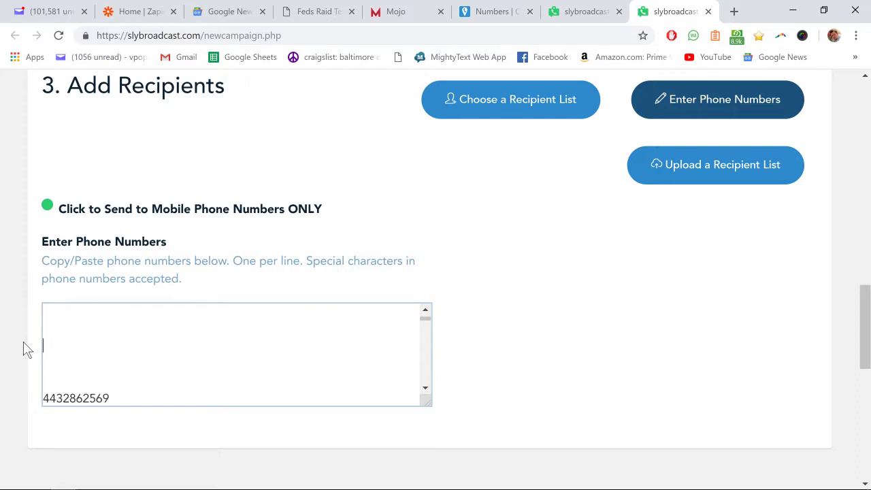
key("ctrl+z")
key("ctrl+z")
key("ctrl+y")
key("Delete")
key("Delete")
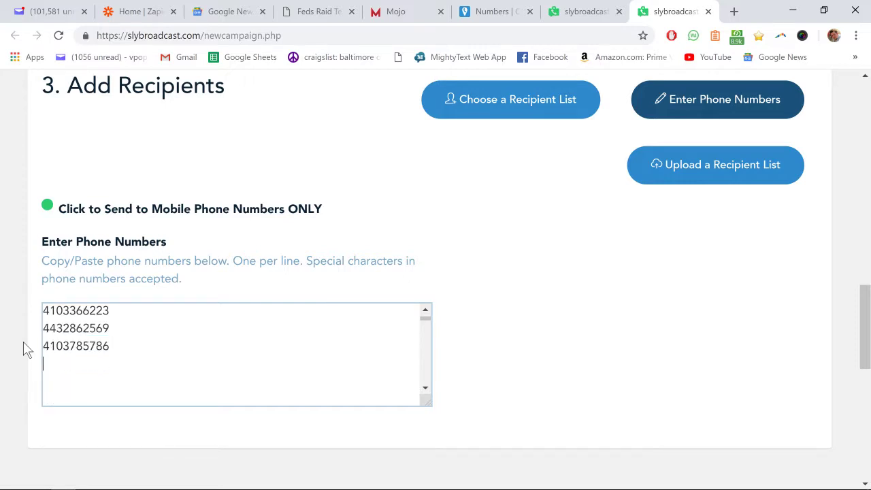
key("ctrl+y")
key("Delete")
key("Delete")
key("ctrl+y")
key("Delete")
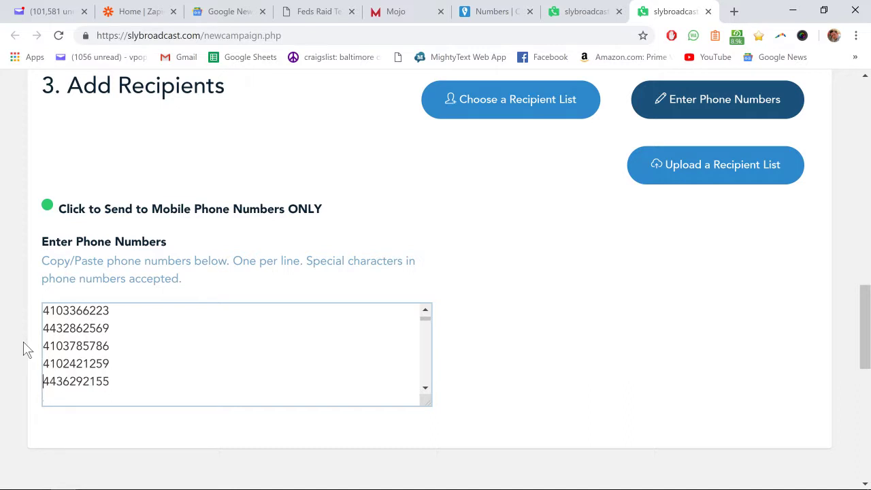
key("Return")
key("Return")
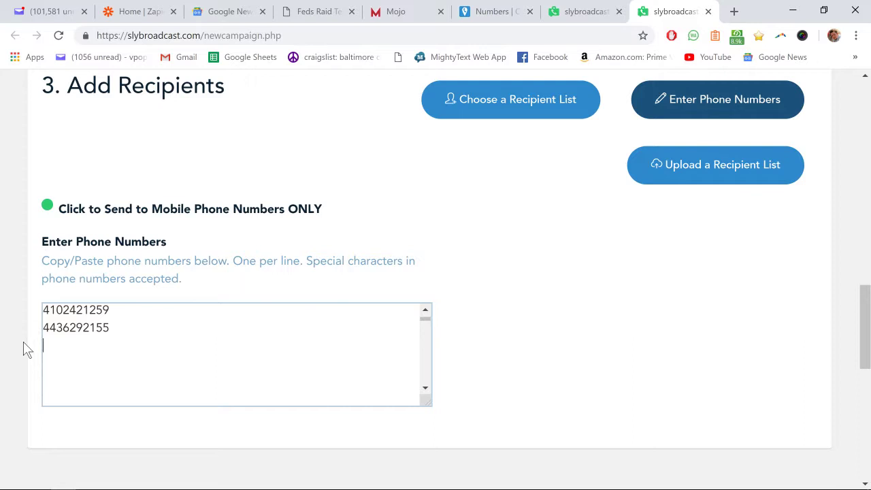
key("ctrl+v")
key("BackSpace")
key("BackSpace")
key("BackSpace")
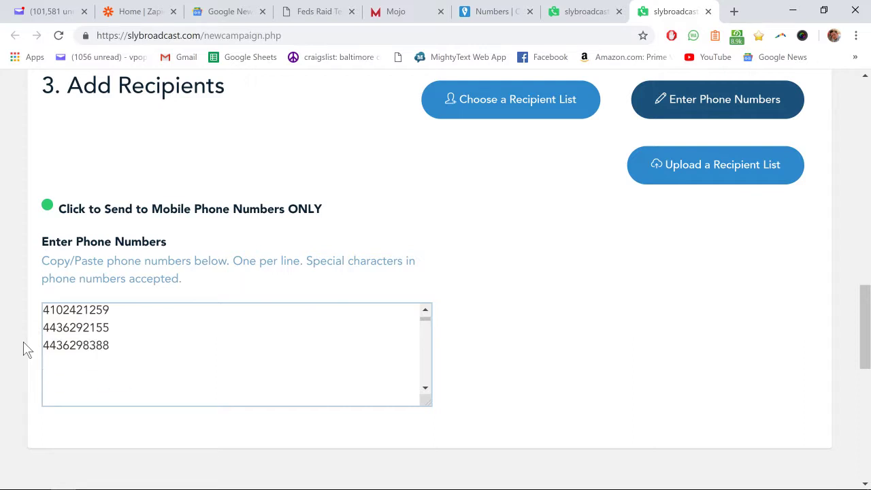
key("ctrl+v")
key("BackSpace")
key("ctrl+v")
key("BackSpace")
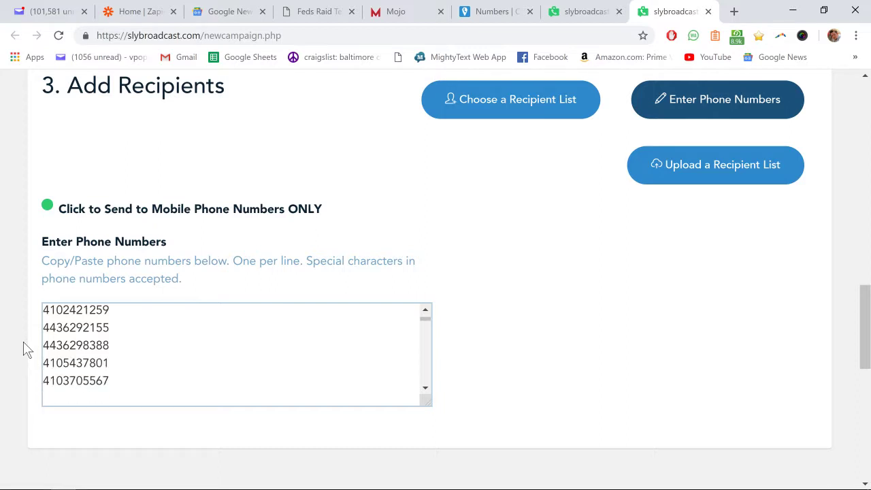
key("Return")
key("Return")
key("Return")
key("ctrl+v")
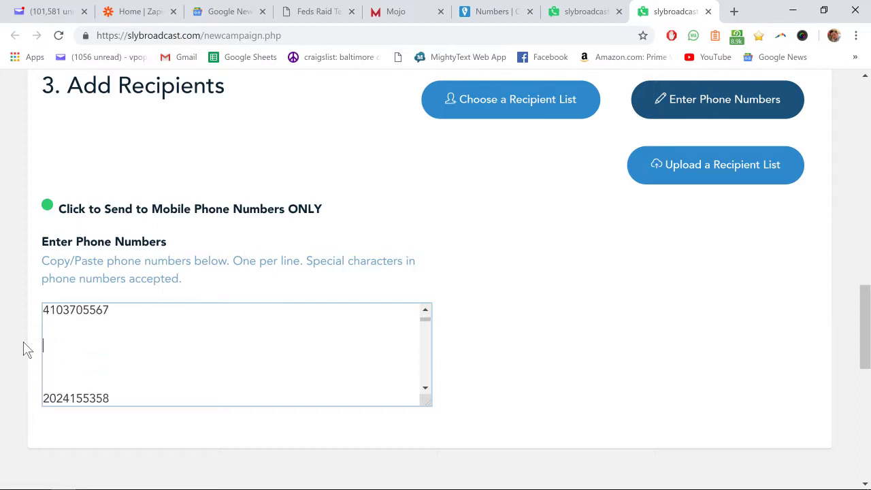
key("ctrl+v")
key("Delete")
key("Delete")
key("Delete")
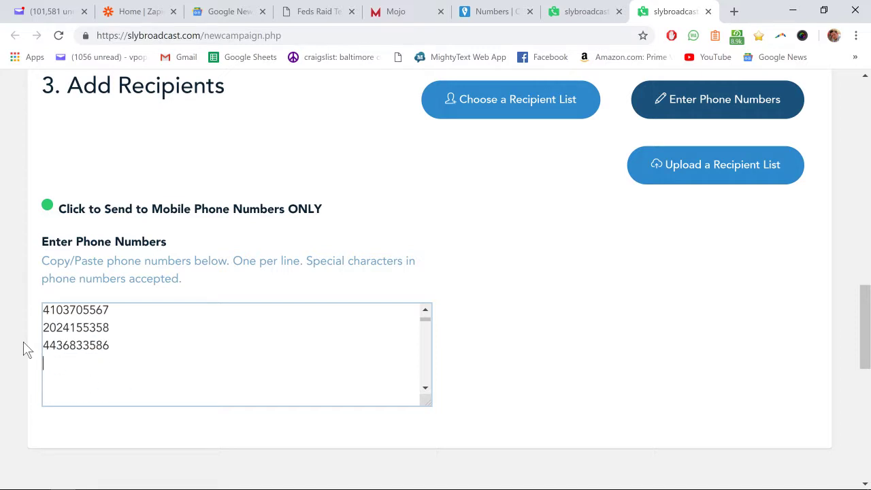
key("ctrl+v")
key("Delete")
key("Delete")
key("ctrl+v")
key("Delete")
key("ctrl+v")
key("Return")
key("Return")
key("Delete")
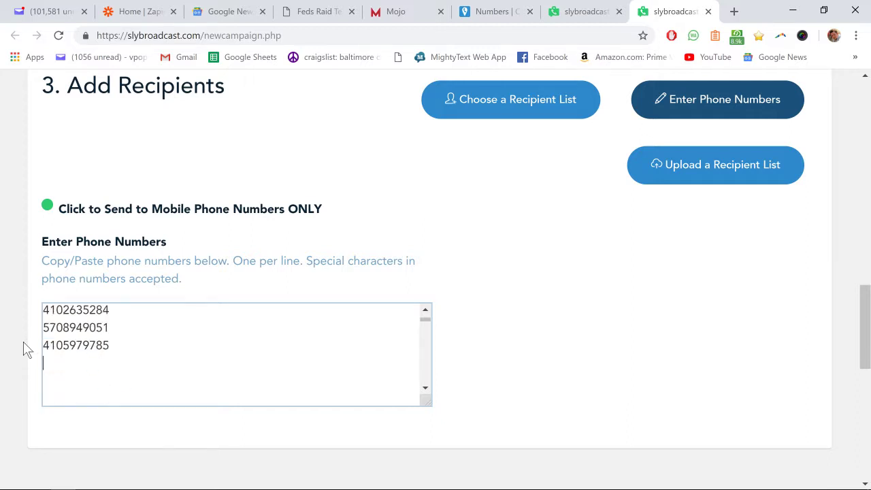
key("ctrl+v")
key("Delete")
key("Delete")
key("ctrl+v")
key("Delete")
key("ctrl+v")
key("ctrl+v")
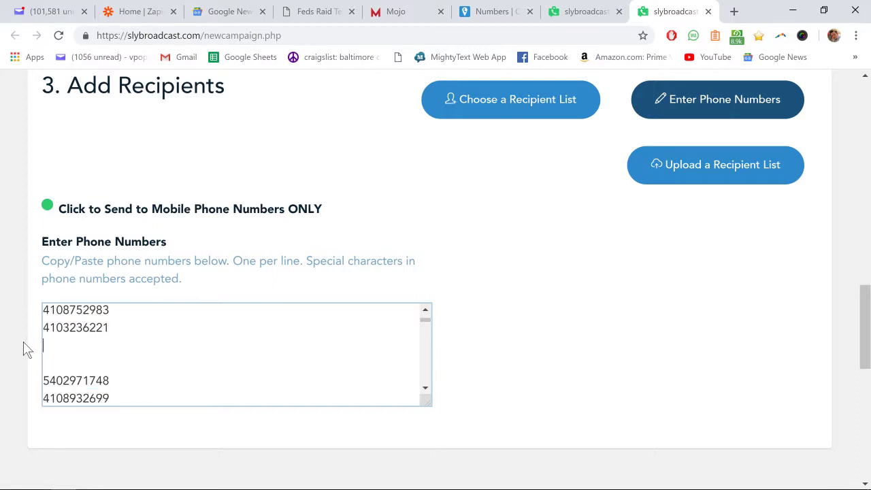
key("Delete")
key("Delete")
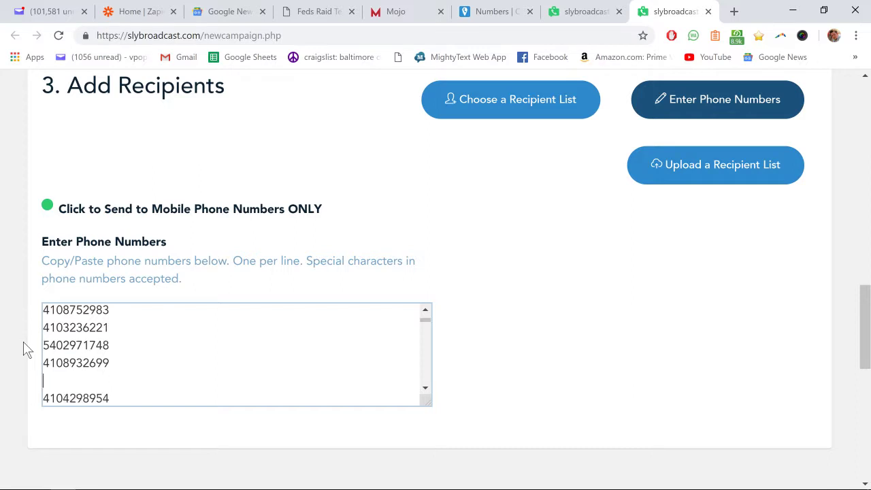
key("Delete")
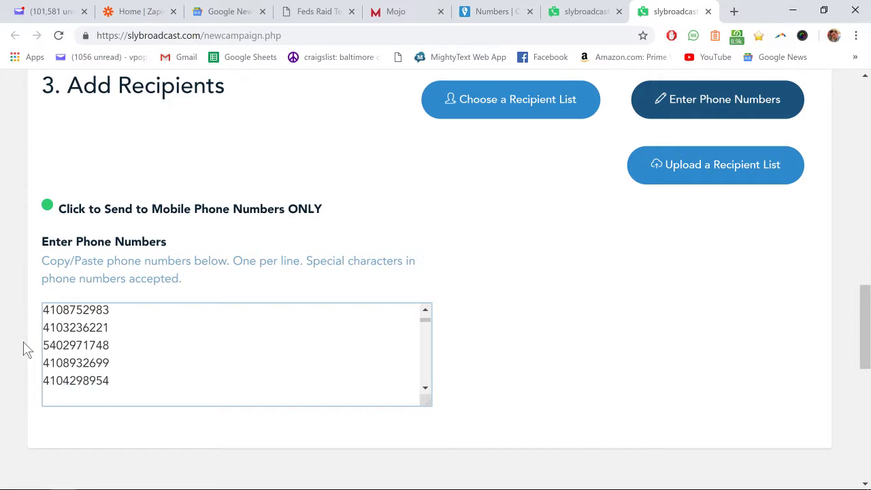
key("Return")
key("Return")
key("Return")
key("Return")
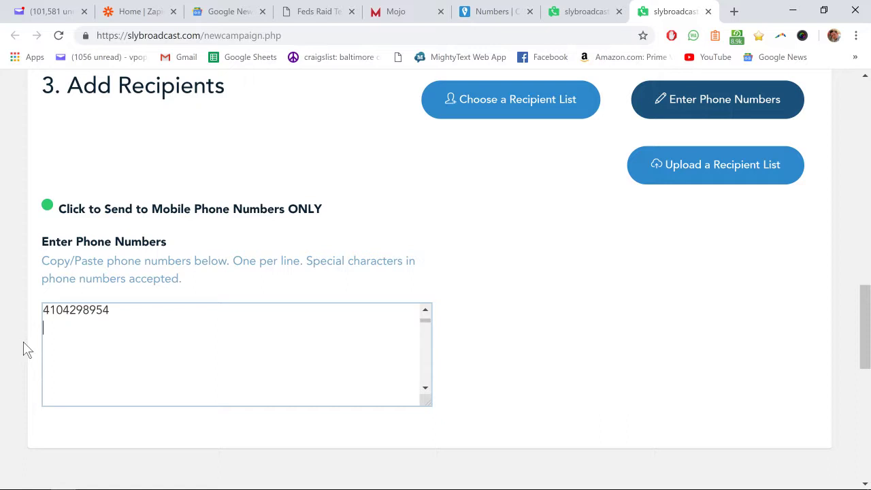
key("Delete")
key("Delete")
key("Delete")
key("Delete")
key("Delete")
key("Delete")
key("Delete")
key("Delete")
key("Delete")
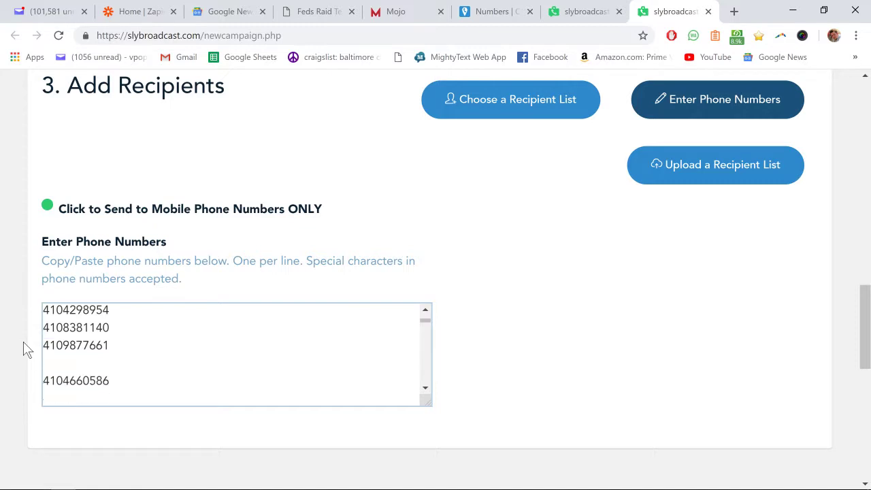
key("Delete")
key("Delete")
key("Delete")
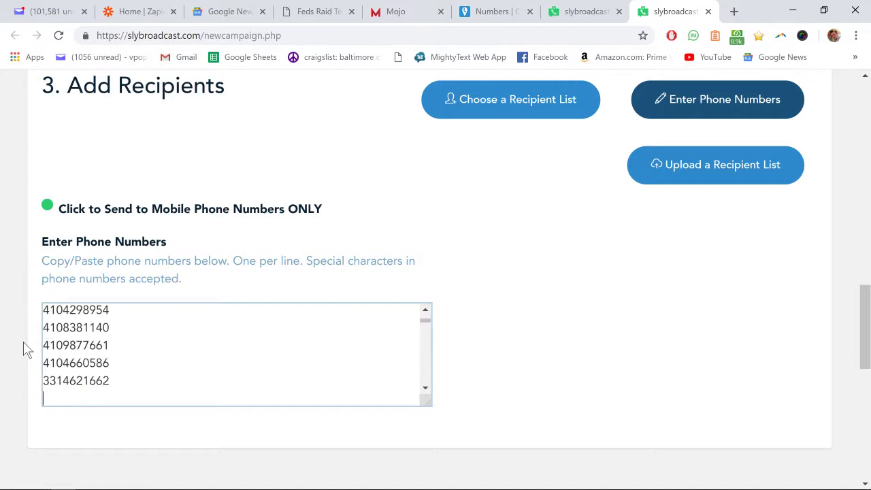
key("BackSpace")
key("BackSpace")
key("BackSpace")
key("BackSpace")
key("BackSpace")
key("BackSpace")
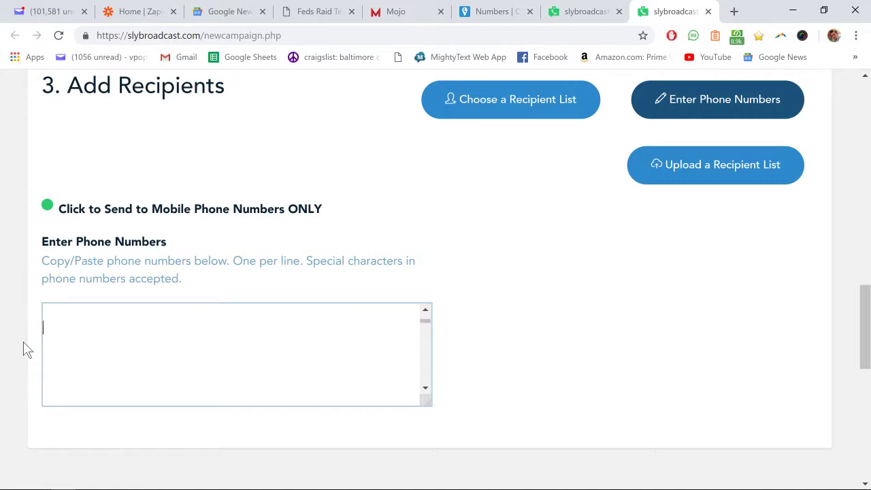
key("ctrl+v")
key("ctrl+v")
key("Delete")
key("Delete")
key("Delete")
key("Delete")
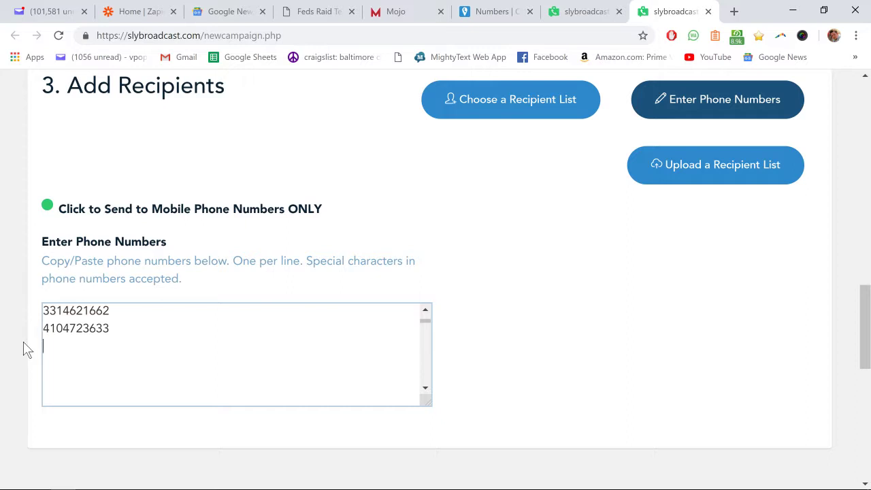
key("ctrl+v")
key("Delete")
key("Delete")
key("Delete")
key("ctrl+v")
key("Delete")
key("Delete")
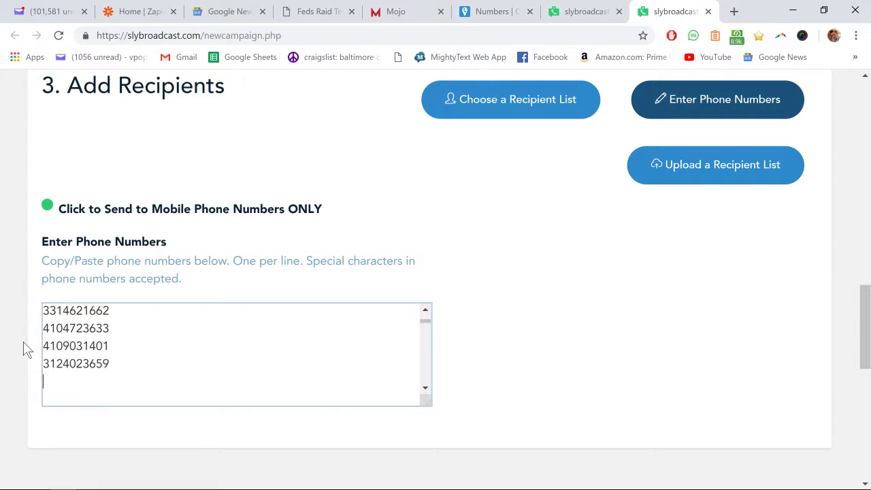
key("ctrl+v")
key("Delete")
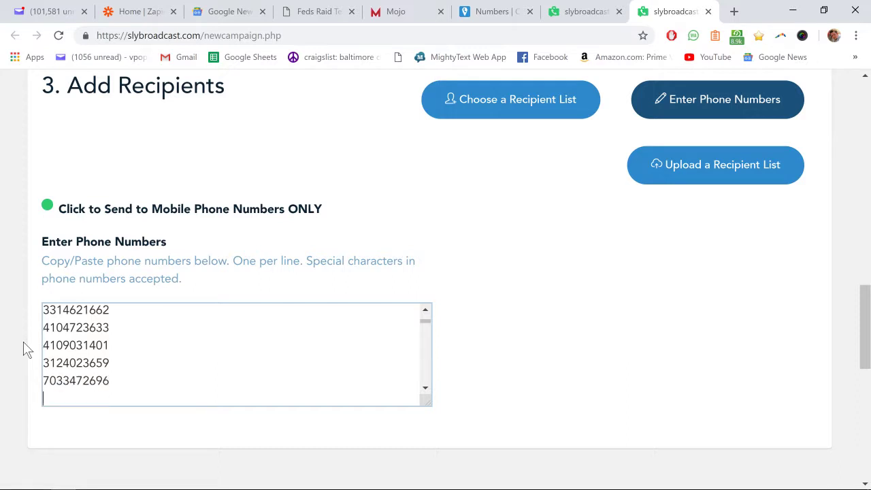
key("ctrl+v")
key("Up")
key("Up")
key("Up")
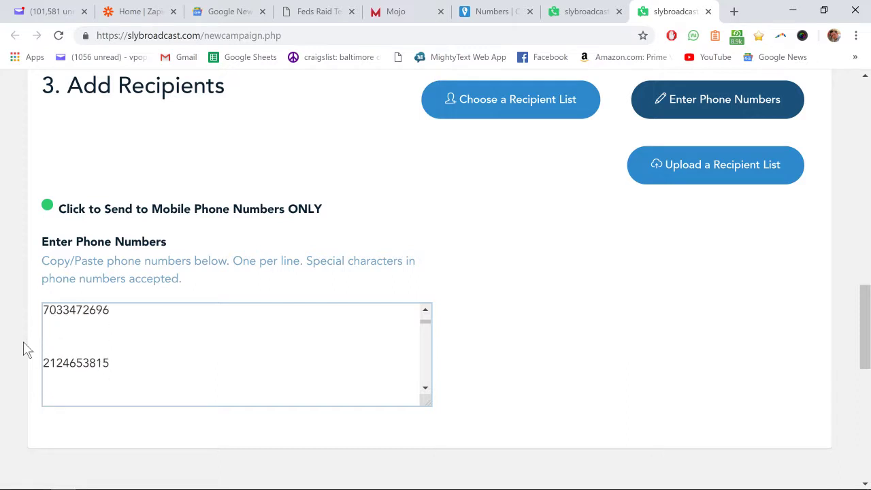
key("Delete")
key("Delete")
key("ctrl+v")
key("Delete")
key("Delete")
key("Delete")
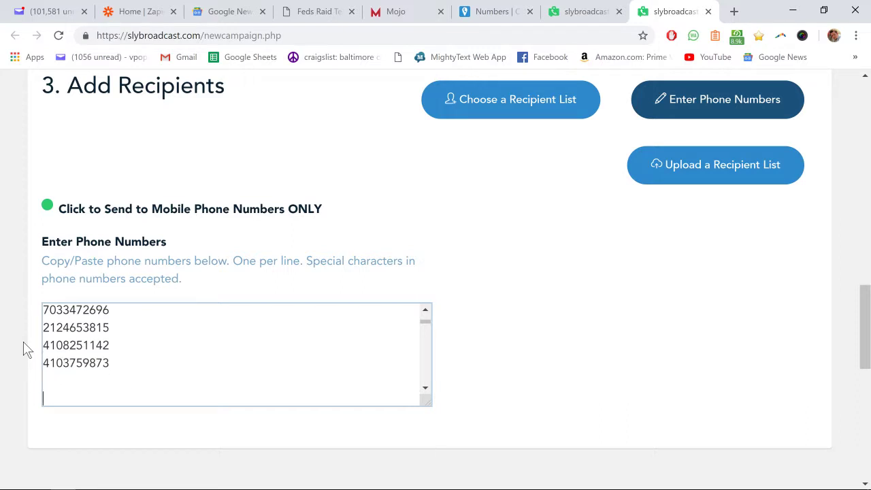
key("ctrl+v")
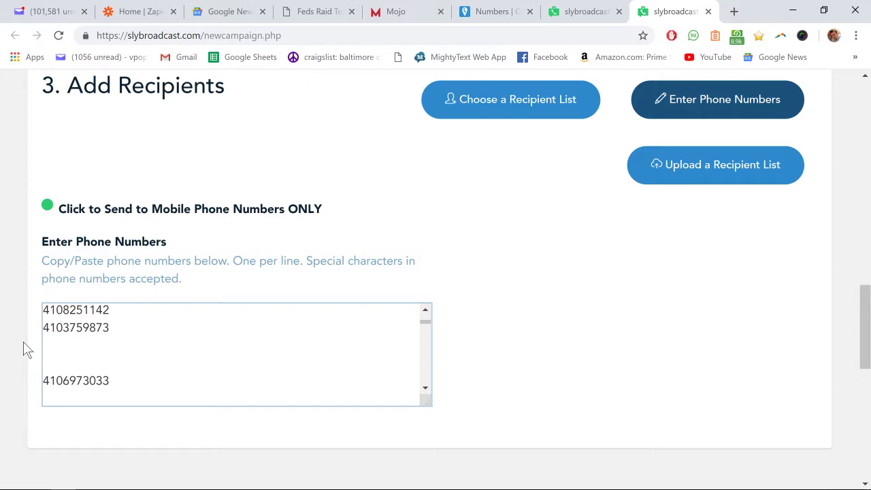
key("Delete")
key("Delete")
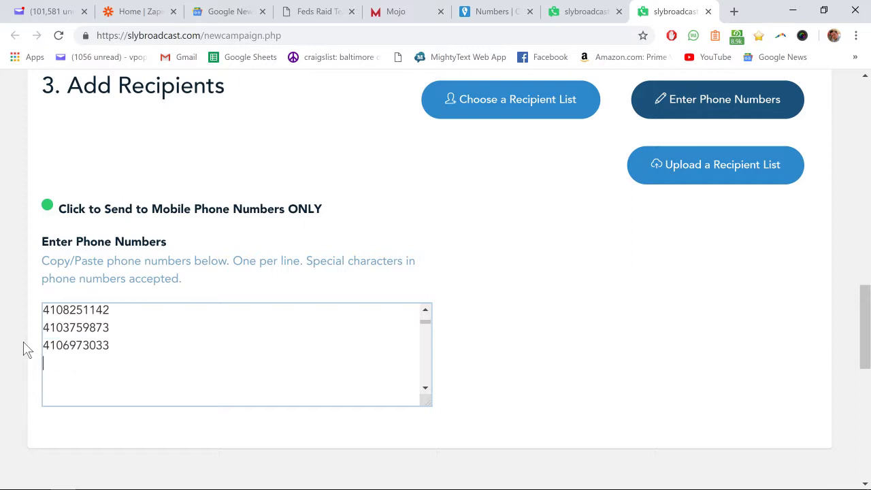
key("ctrl+v")
key("Delete")
key("Delete")
key("ctrl+v")
key("Delete")
key("Return")
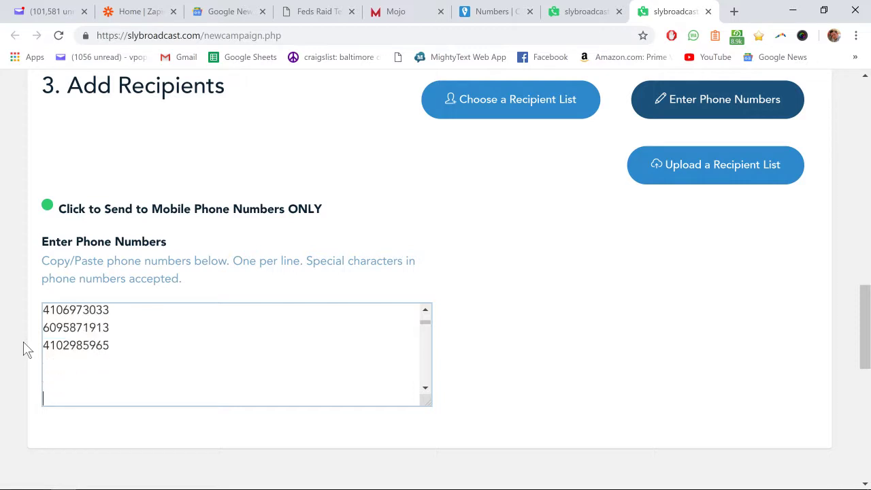
key("Return")
Step: Scroll through the phone-number list from the top to check the tidied entries
key("ctrl+Home")
key("End")
scroll(612, 120, "up", 2)
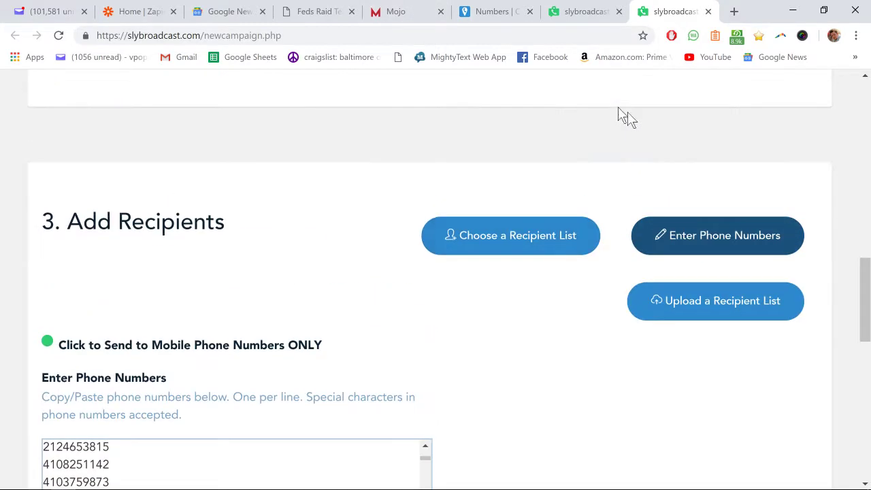
scroll(655, 327, "down", 5)
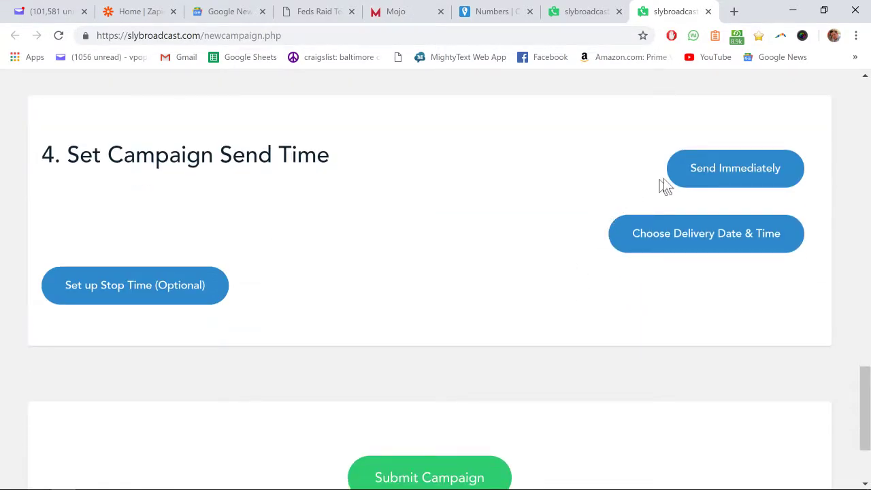
scroll(673, 182, "up", 3)
key("Delete")
key("Delete")
key("Delete")
key("Delete")
key("Delete")
key("Delete")
scroll(185, 145, "down", 2)
scroll(185, 145, "down", 2)
scroll(184, 145, "down", 2)
scroll(184, 145, "down", 2)
scroll(184, 145, "down", 1)
scroll(184, 144, "down", 2)
scroll(184, 145, "down", 1)
scroll(184, 145, "down", 2)
scroll(185, 144, "down", 2)
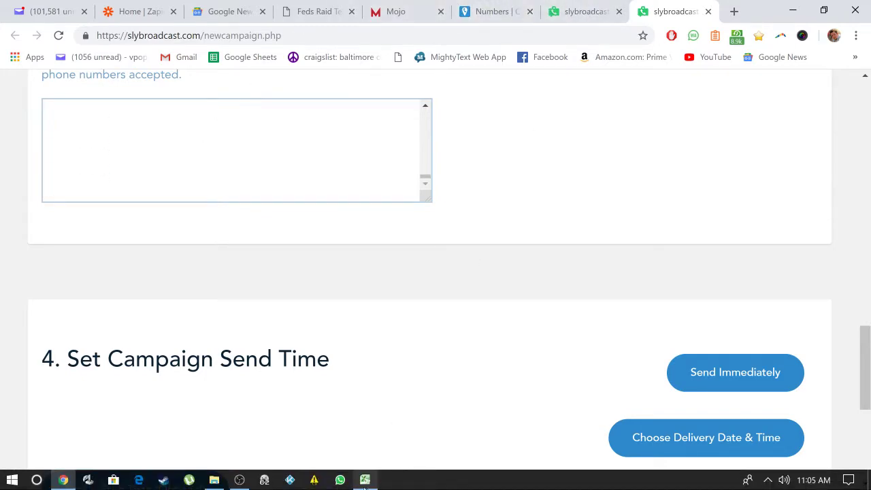
Step: Close the current spreadsheet and open high equityabsentee101518, dismissing the Office activation warning
left_click(365, 479)
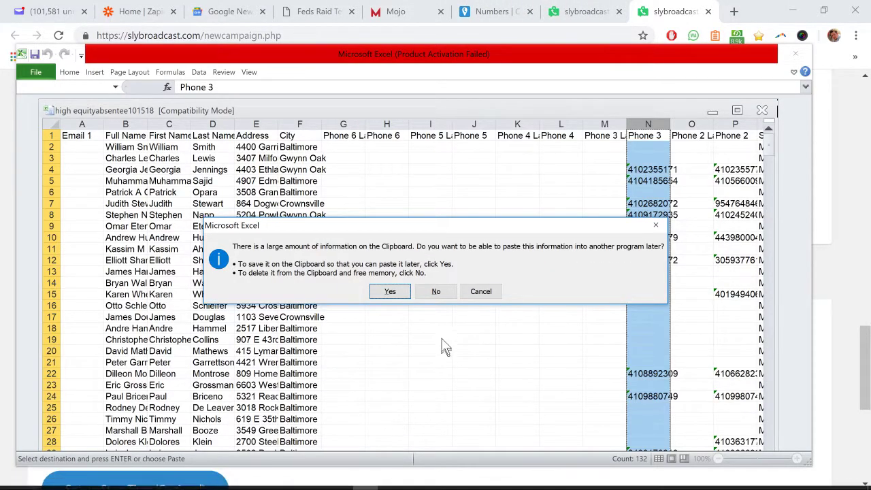
left_click(437, 295)
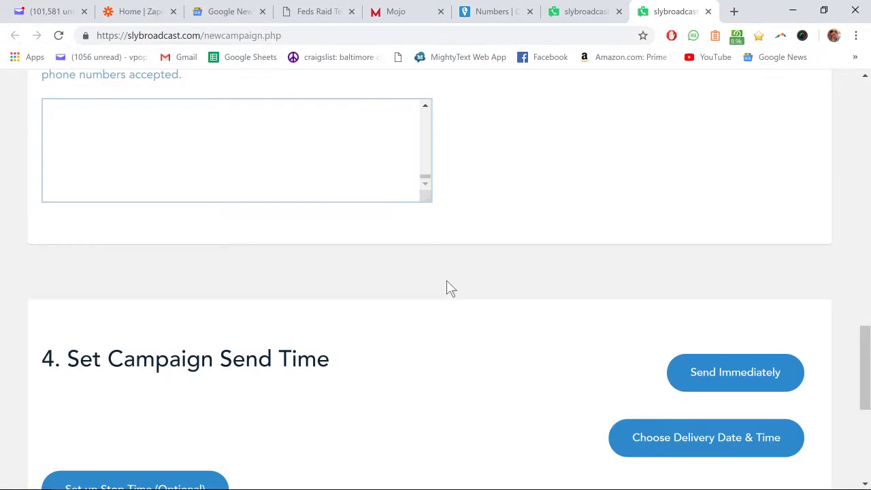
key("alt+Tab")
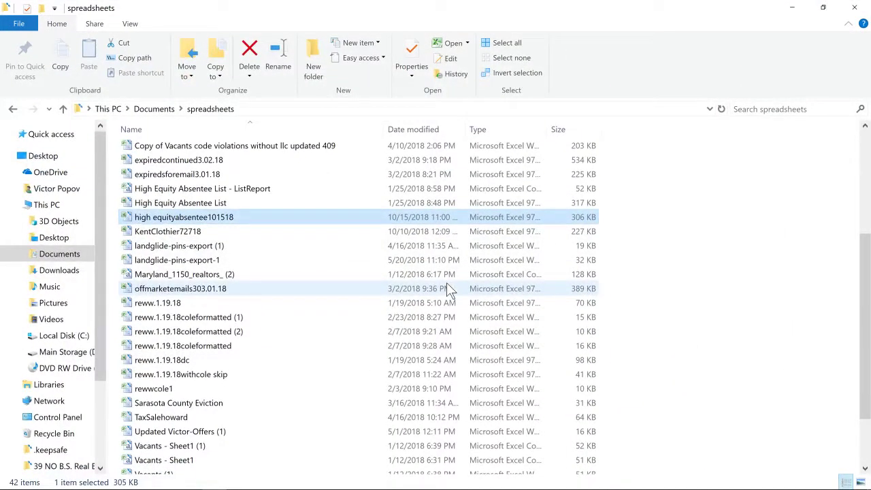
double_click(272, 219)
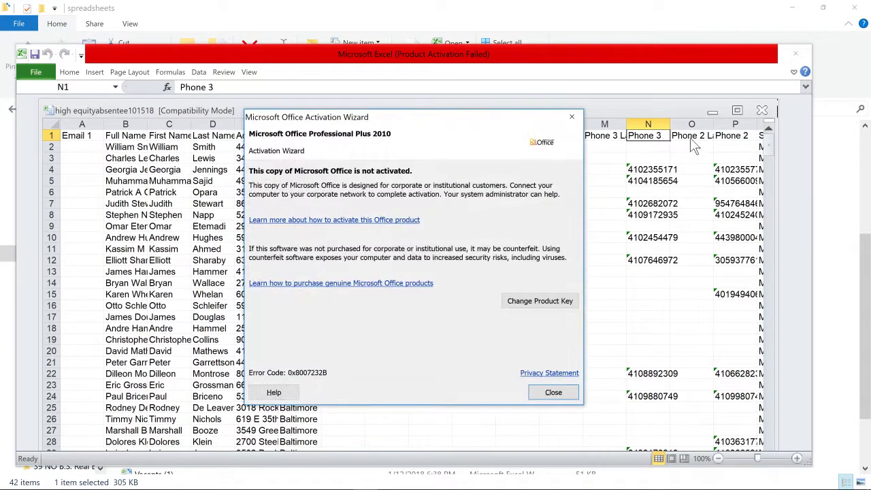
left_click(552, 391)
Step: Copy the Phone 2 numbers in column P and hide the spreadsheets folder
left_click(732, 125)
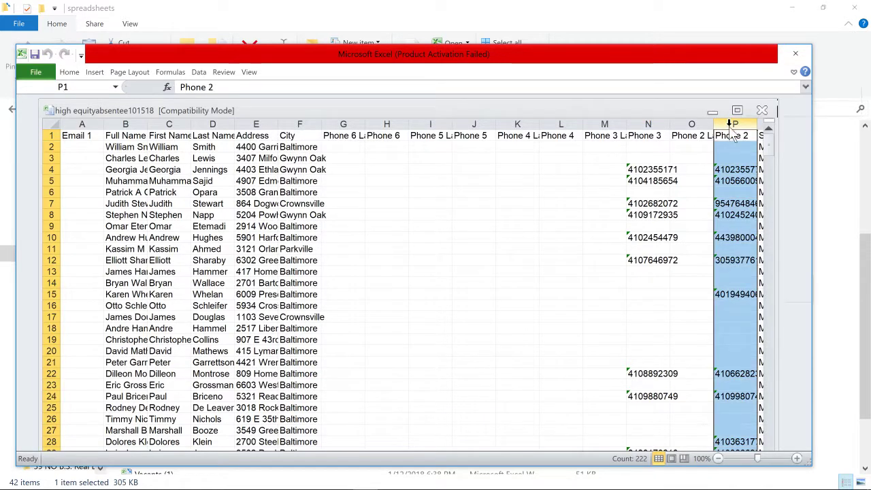
right_click(730, 127)
left_click(749, 149)
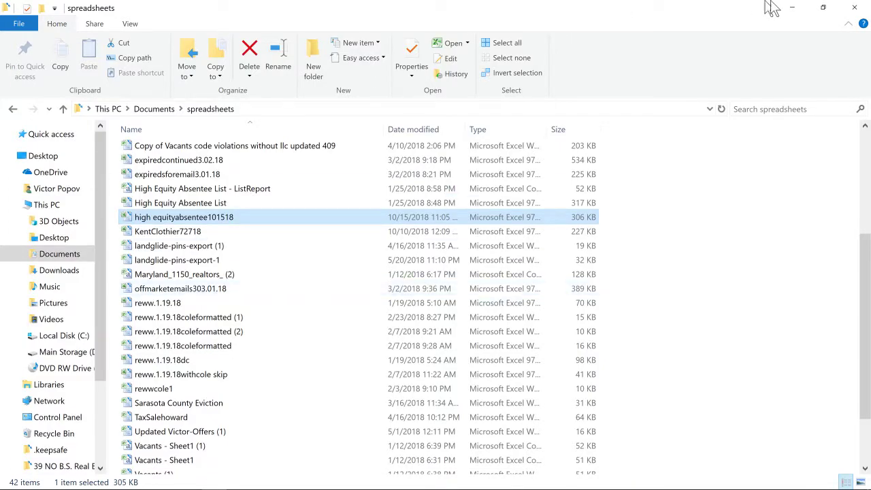
left_click(792, 7)
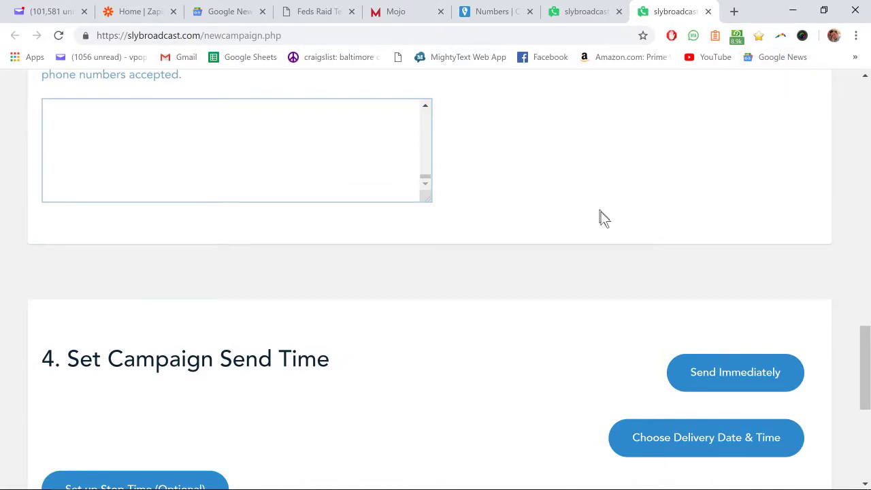
Step: Set the absentee high equity campaign to send immediately and submit it
scroll(692, 328, "down", 1)
scroll(692, 328, "down", 2)
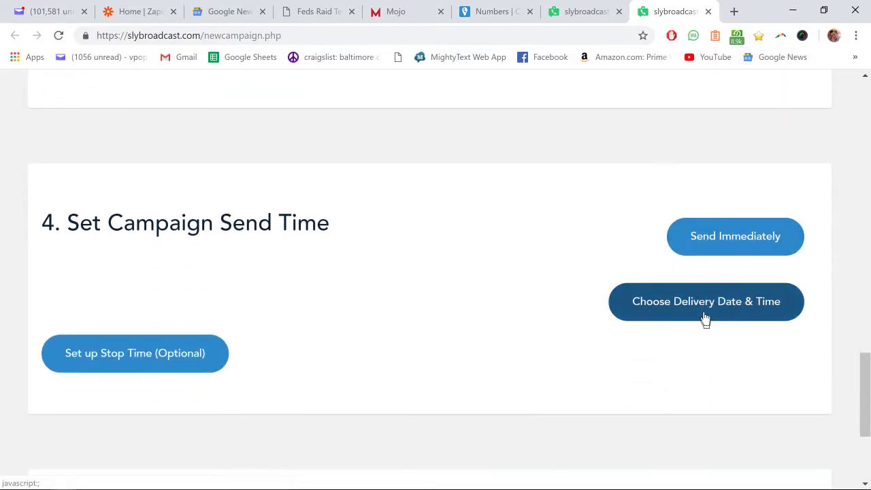
left_click(732, 235)
scroll(731, 235, "down", 3)
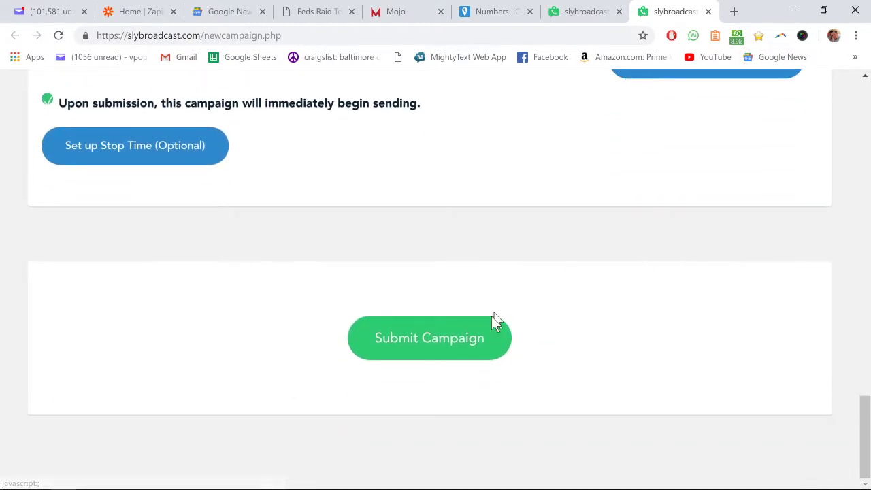
left_click(459, 356)
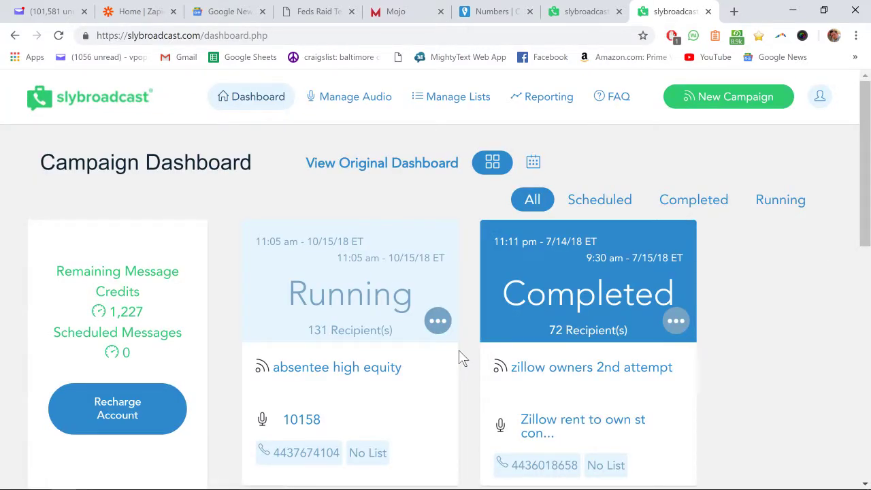
Step: Review the dashboard showing the campaign Running to 131 recipients, briefly checking the screen recorder
scroll(382, 357, "down", 1)
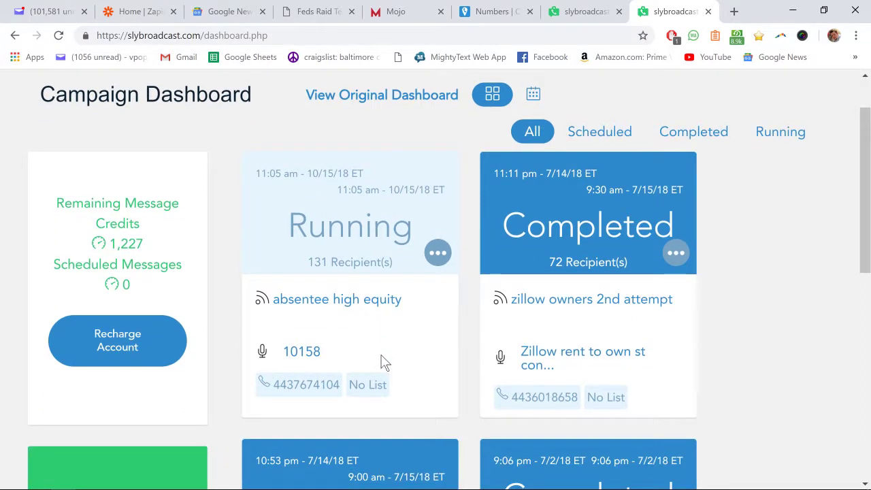
scroll(383, 359, "down", 1)
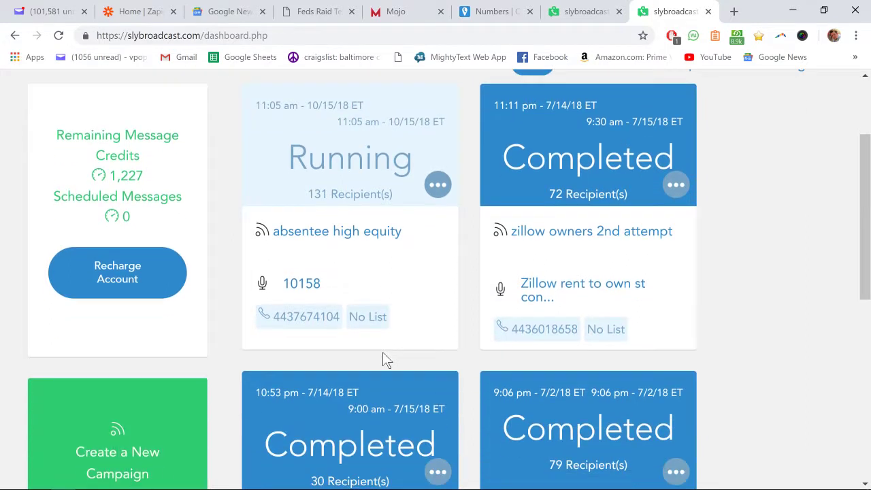
scroll(383, 359, "up", 1)
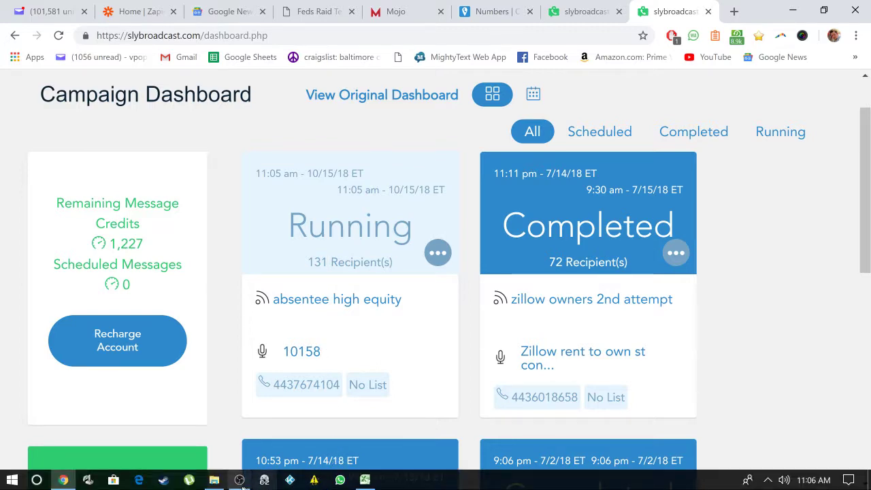
left_click(239, 479)
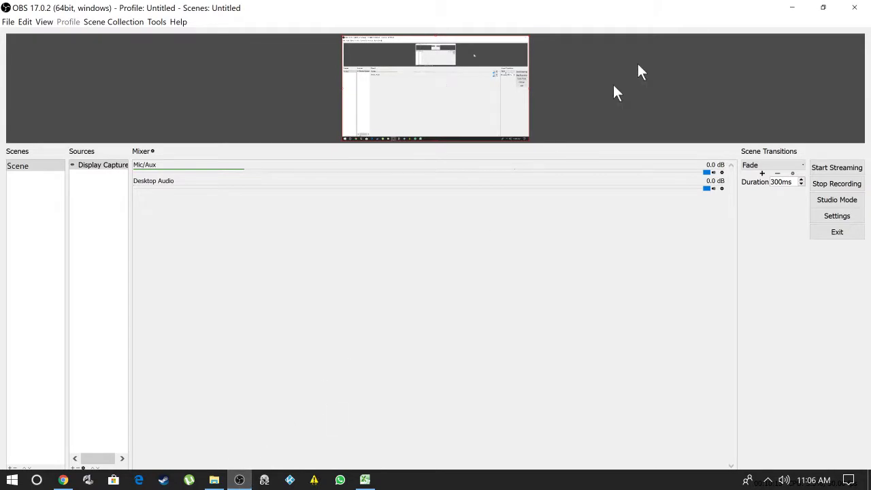
left_click(791, 8)
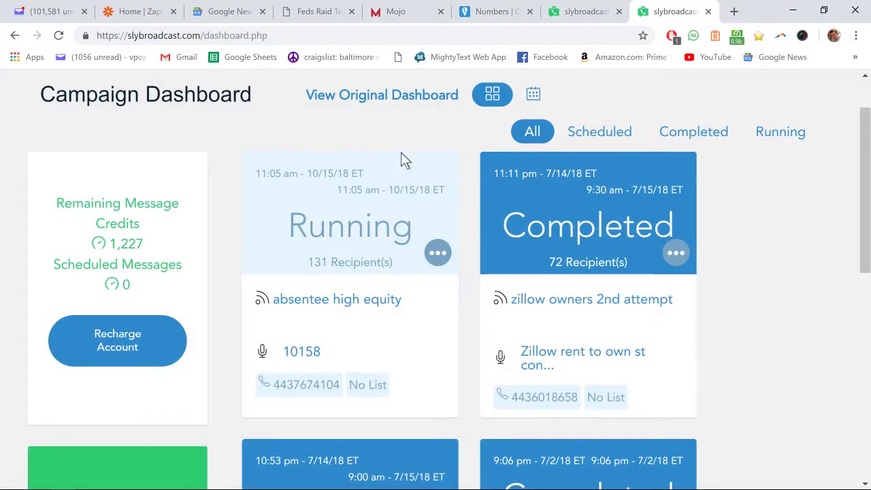
Step: Start a new campaign named absentee high equity2 and begin the caller ID field
scroll(434, 155, "up", 1)
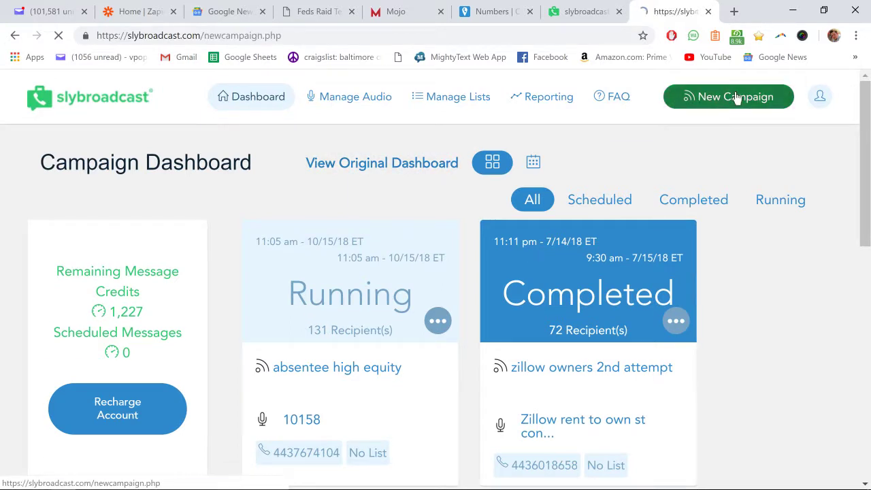
left_click(734, 97)
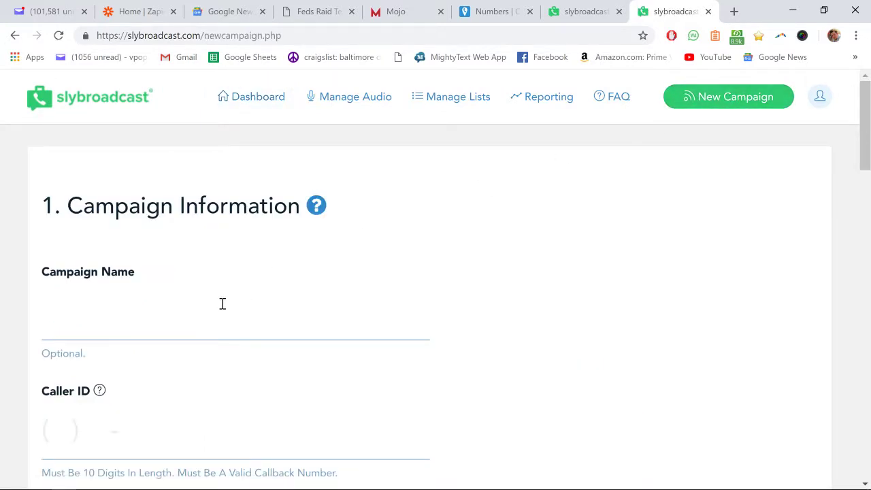
type("absentee ")
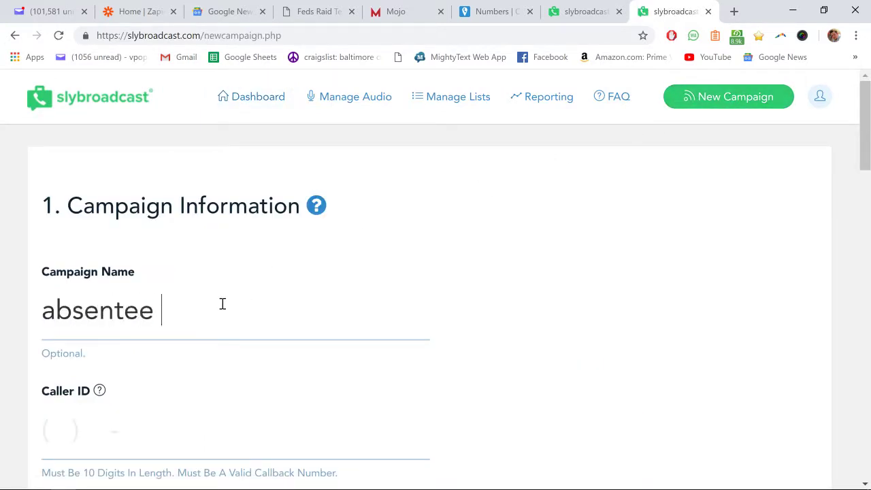
type("high equity2")
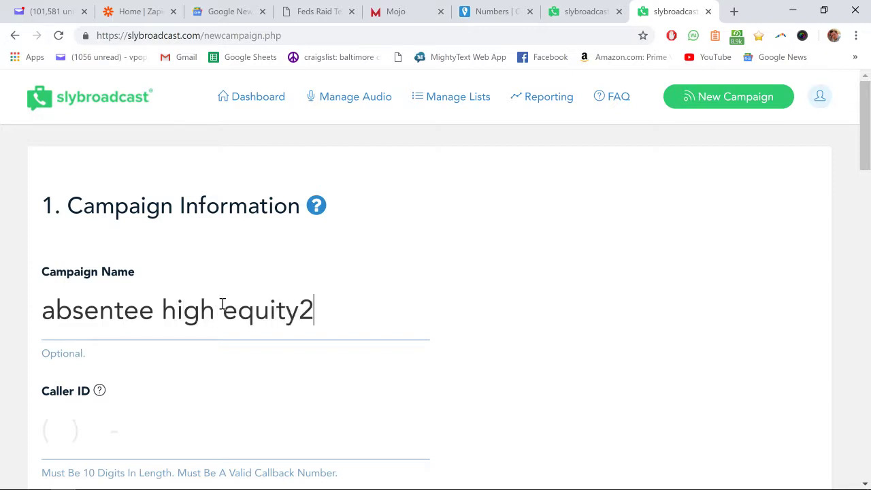
left_click(57, 427)
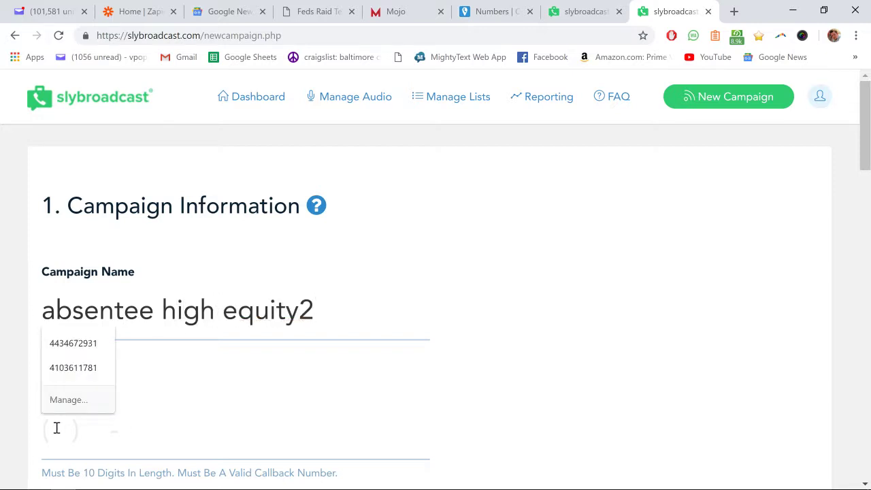
type("24102")
key("BackSpace")
key("BackSpace")
key("BackSpace")
key("BackSpace")
left_click(493, 11)
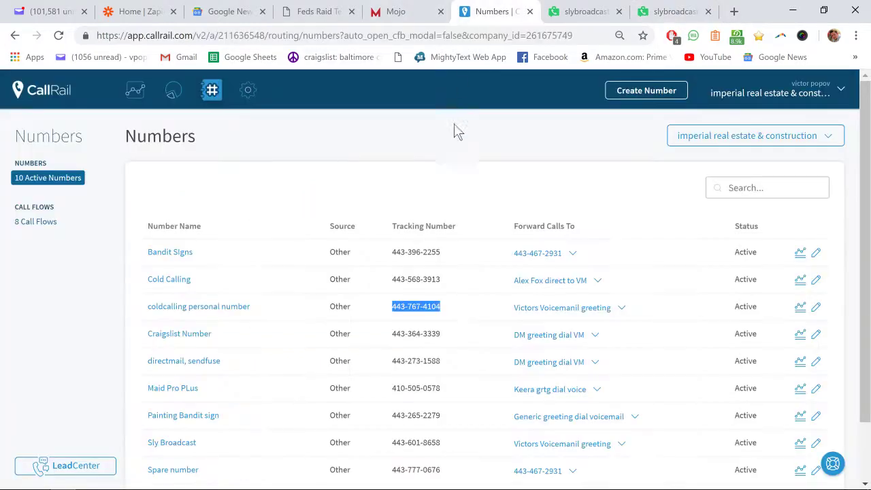
right_click(425, 303)
left_click(430, 315)
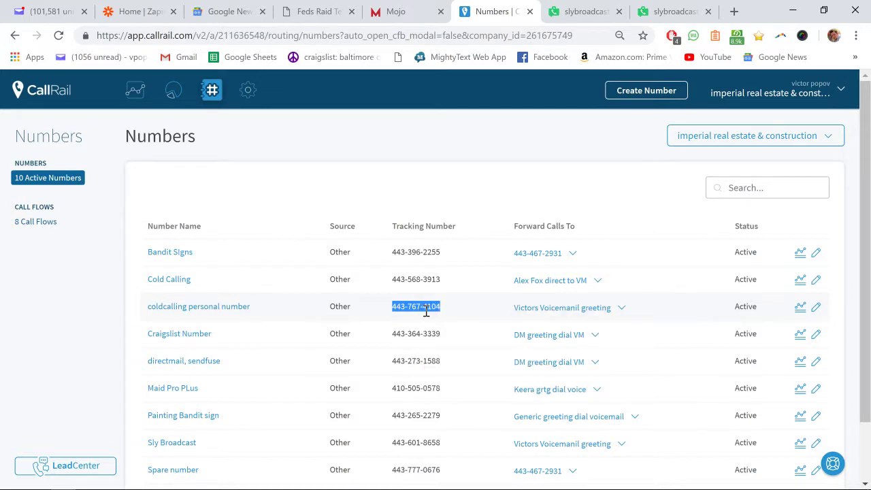
left_click(656, 12)
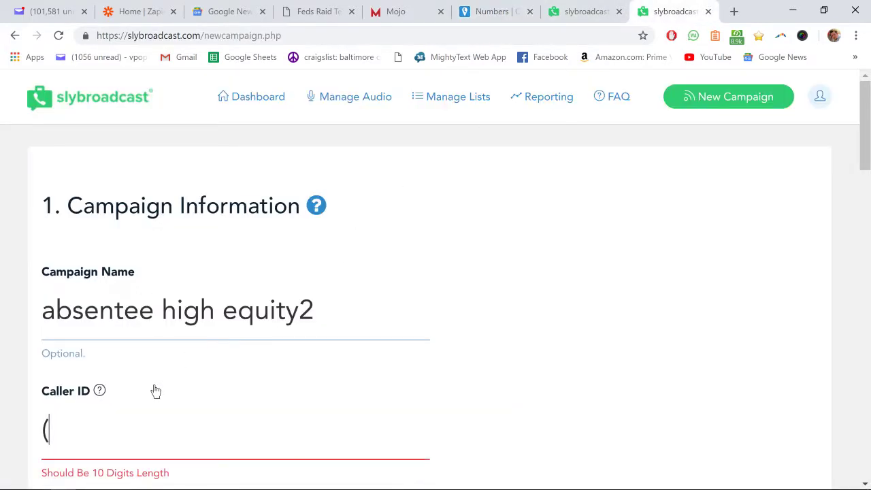
key("ctrl+v")
Step: Choose recording 10158 (10/15/18) and manual phone-number entry for recipients
scroll(178, 426, "down", 3)
scroll(220, 408, "down", 1)
scroll(495, 408, "down", 3)
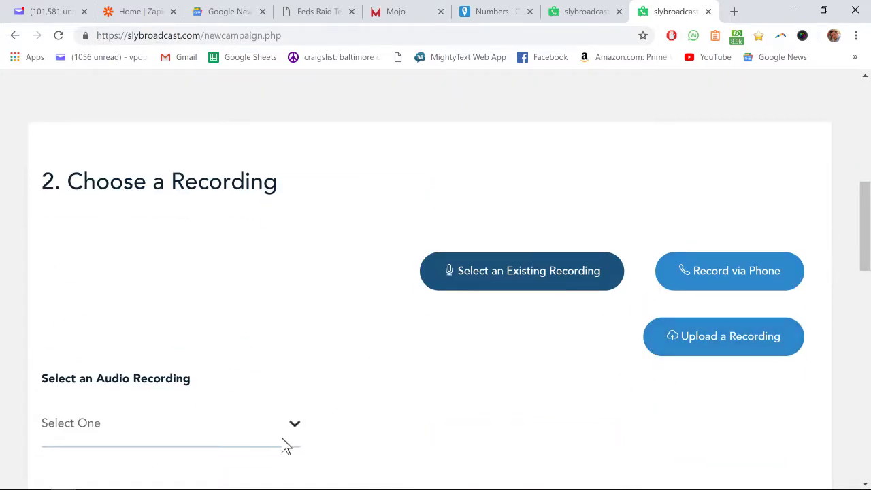
left_click(284, 444)
left_click(143, 289)
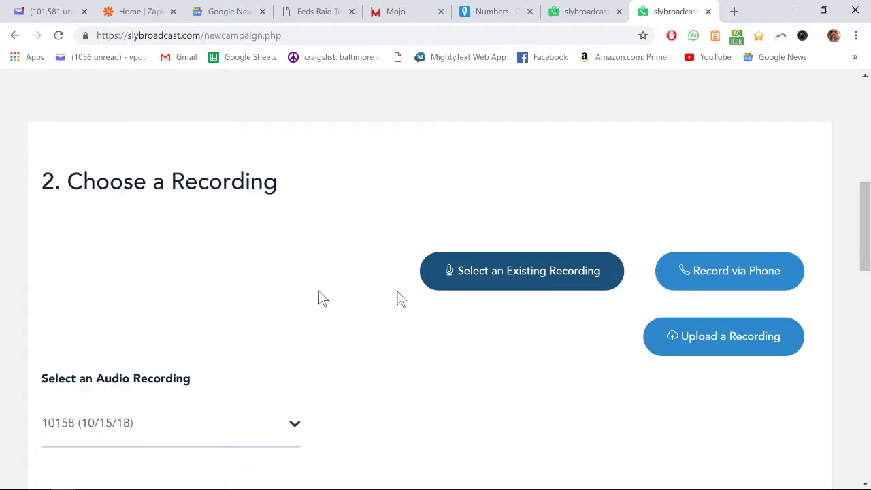
scroll(590, 379, "down", 3)
scroll(544, 378, "down", 3)
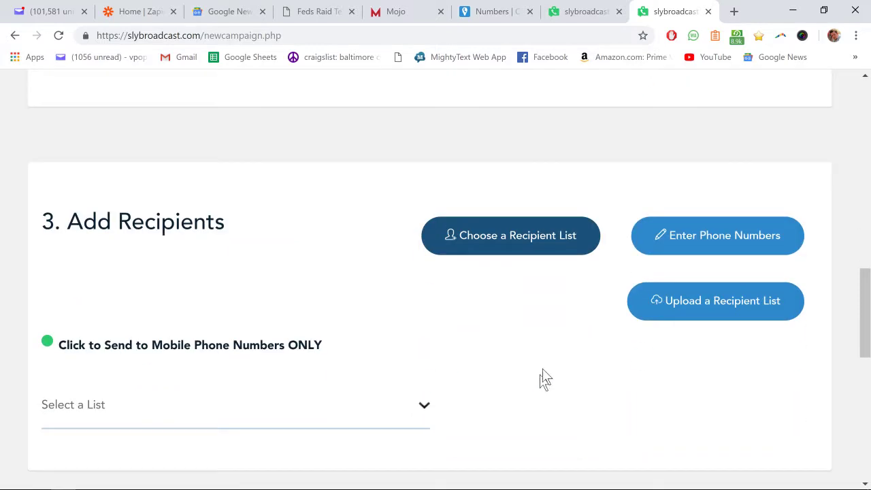
left_click(667, 246)
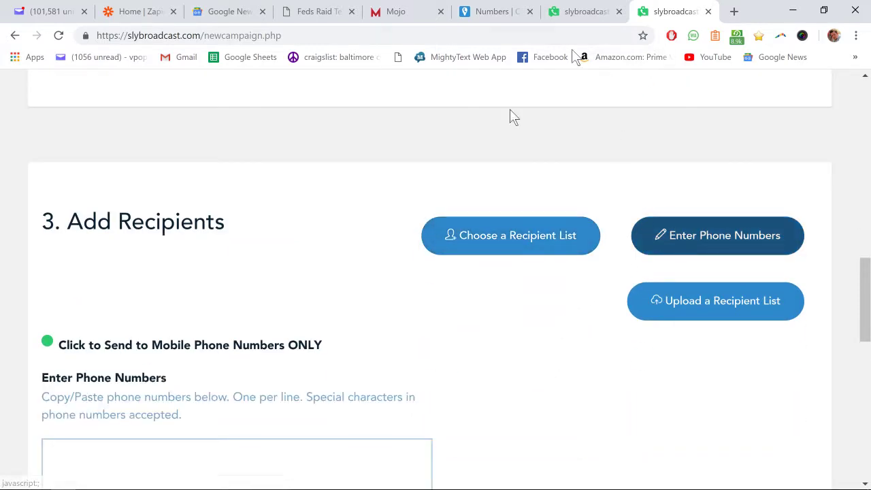
scroll(116, 454, "down", 2)
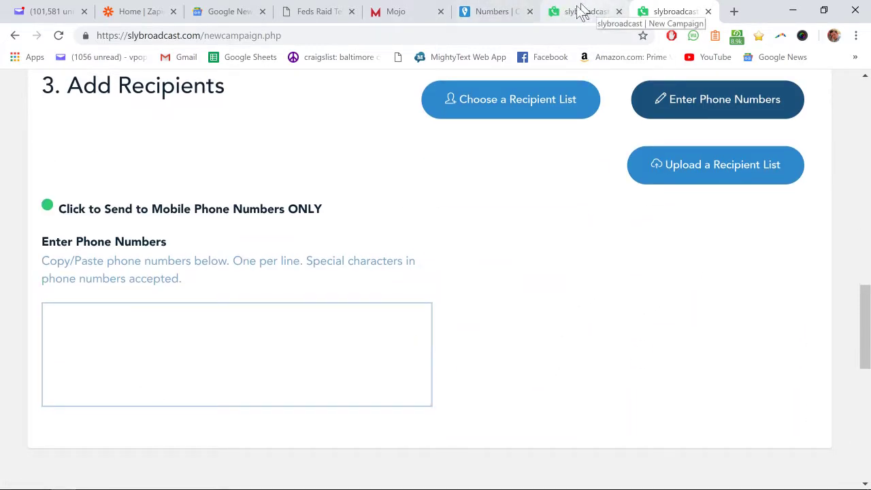
Step: Copy the phone numbers in column P of the lead spreadsheet
left_click(365, 486)
right_click(722, 125)
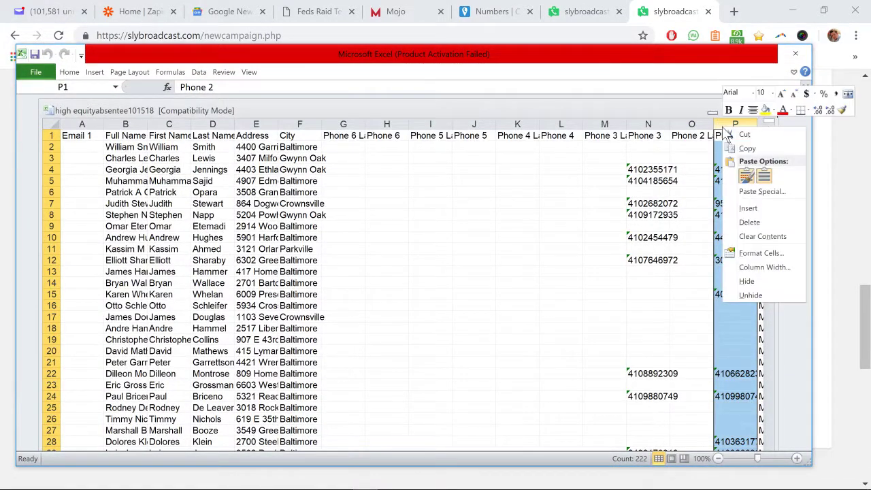
left_click(744, 148)
Step: Paste the copied numbers into the campaign's Enter Phone Numbers box
left_click(583, 12)
scroll(116, 361, "down", 5)
scroll(116, 361, "down", 5)
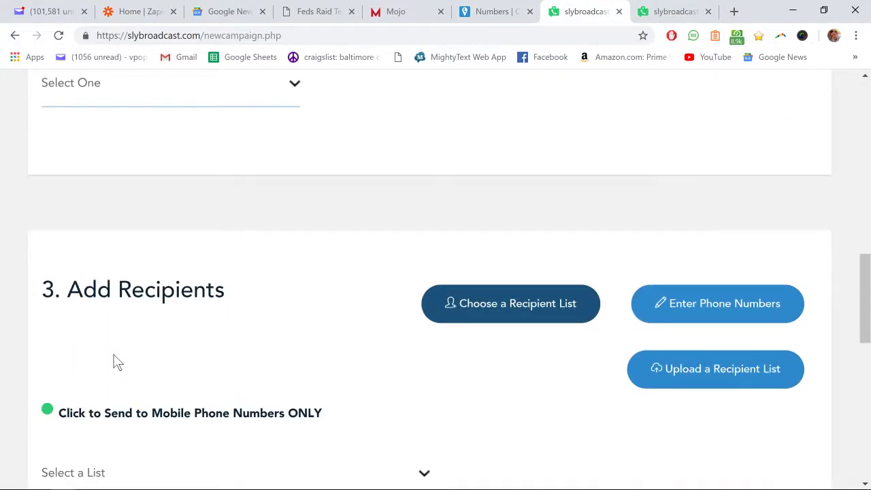
scroll(116, 361, "down", 5)
scroll(117, 360, "down", 3)
scroll(242, 315, "up", 4)
left_click(696, 8)
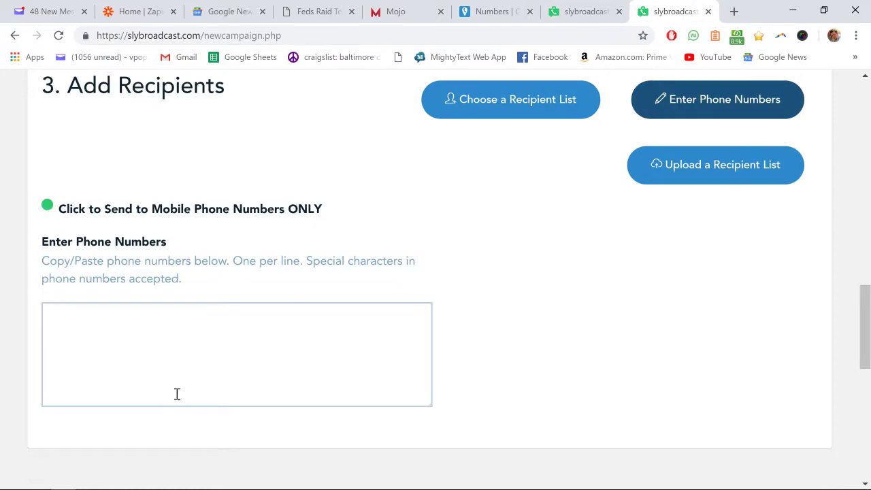
left_click(197, 321)
key("ctrl+v")
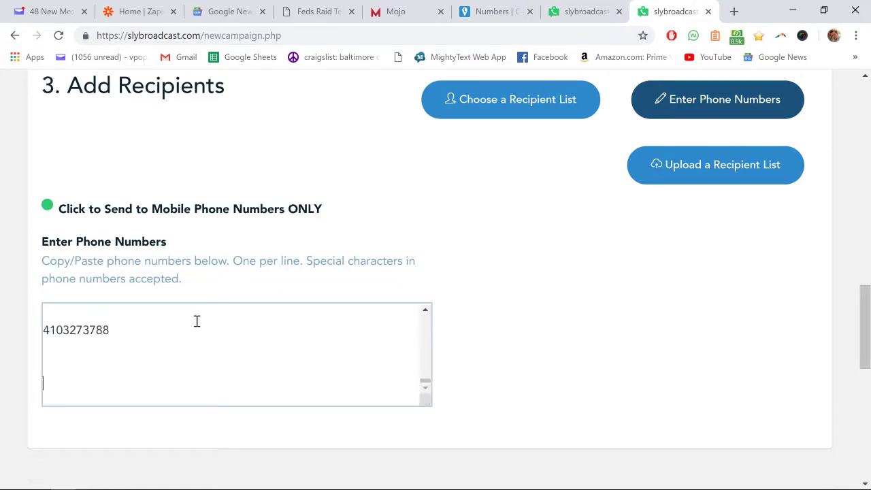
Step: Remove the leftover Phone 2 header and blank lines from the pasted number list
scroll(385, 379, "up", 2)
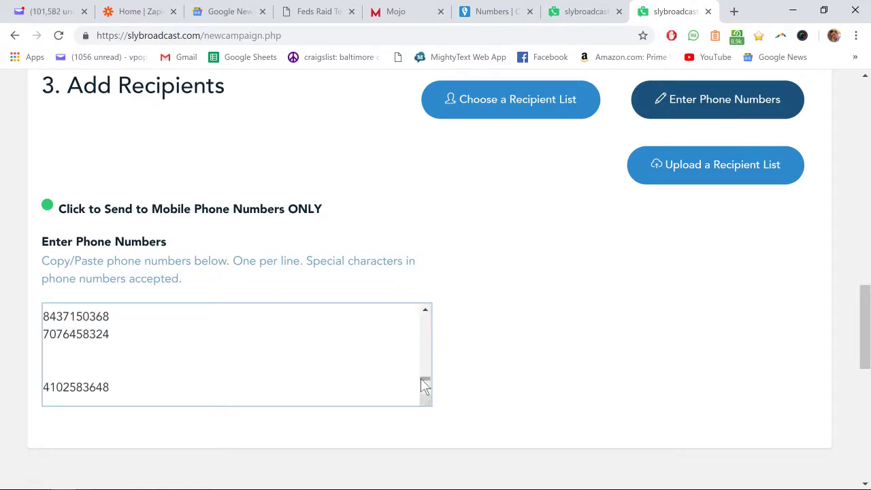
left_click_drag(424, 382, 421, 291)
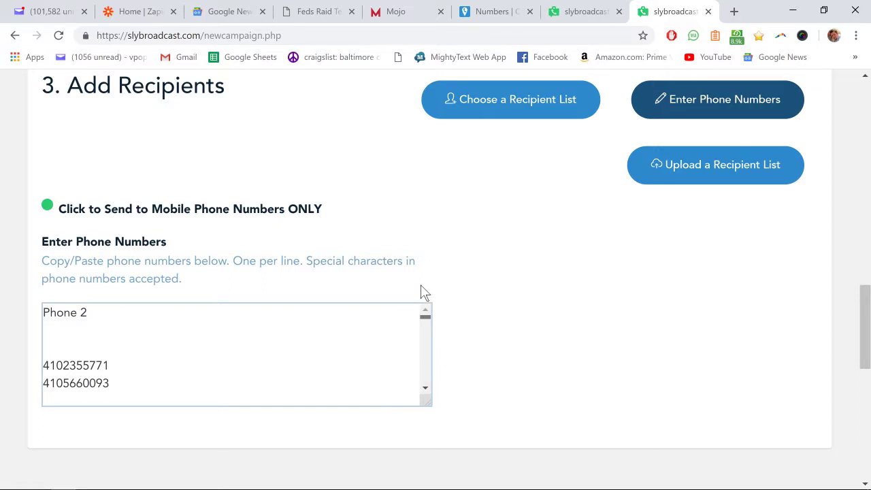
double_click(60, 315)
key("shift+End")
key("BackSpace")
key("Delete")
key("Delete")
key("Delete")
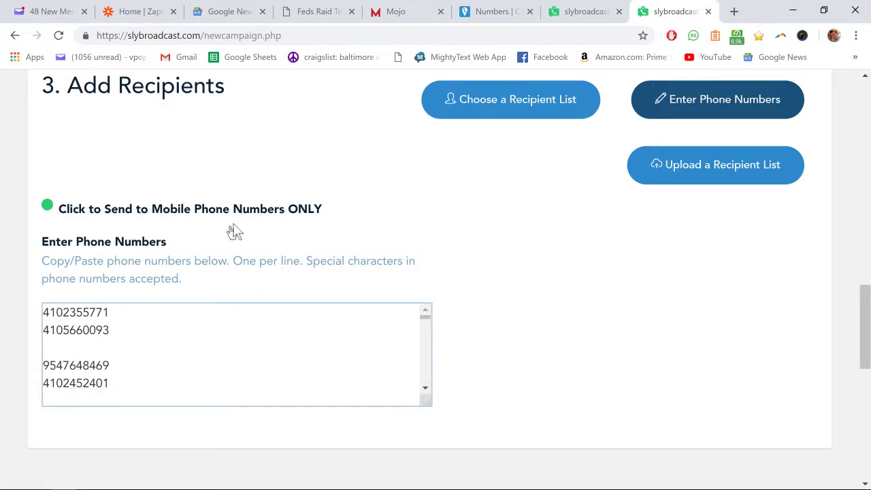
scroll(234, 224, "down", 4)
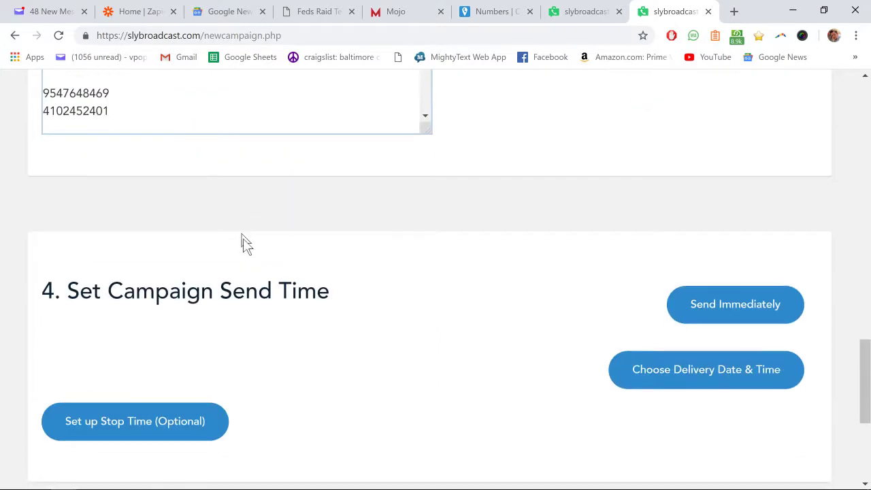
Step: Set the campaign to Send Immediately and submit it
left_click(703, 301)
scroll(703, 301, "down", 4)
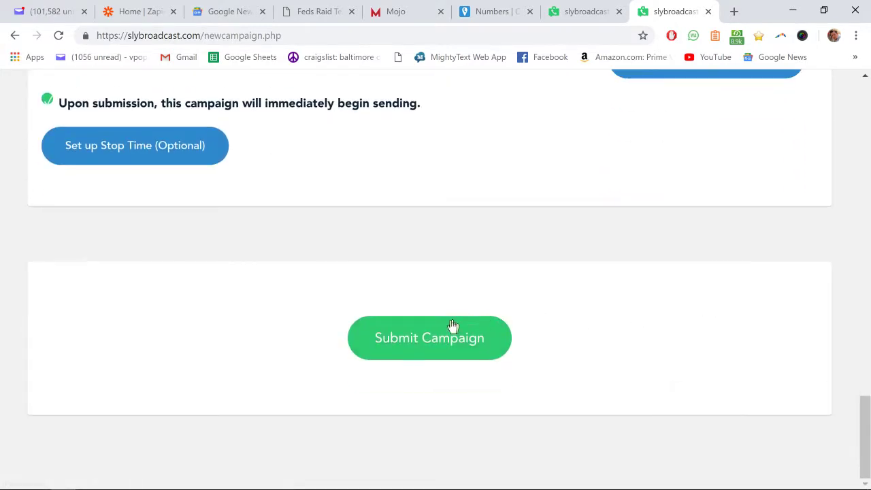
left_click(450, 328)
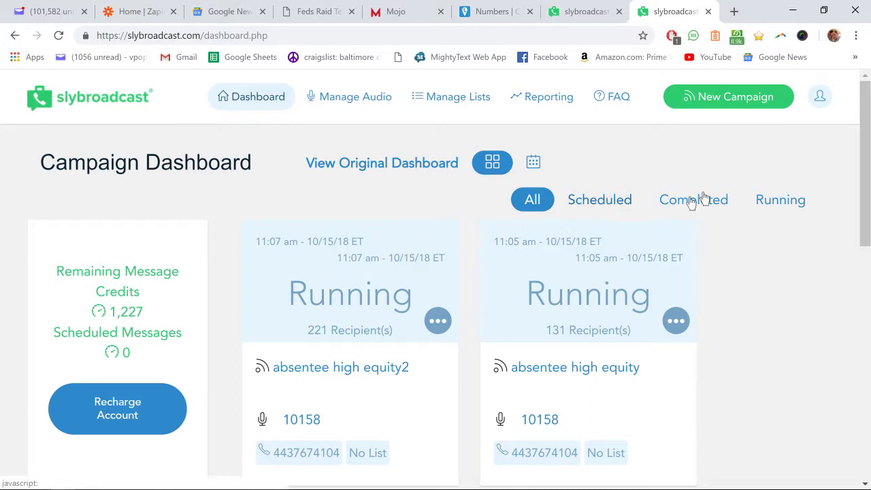
left_click(741, 108)
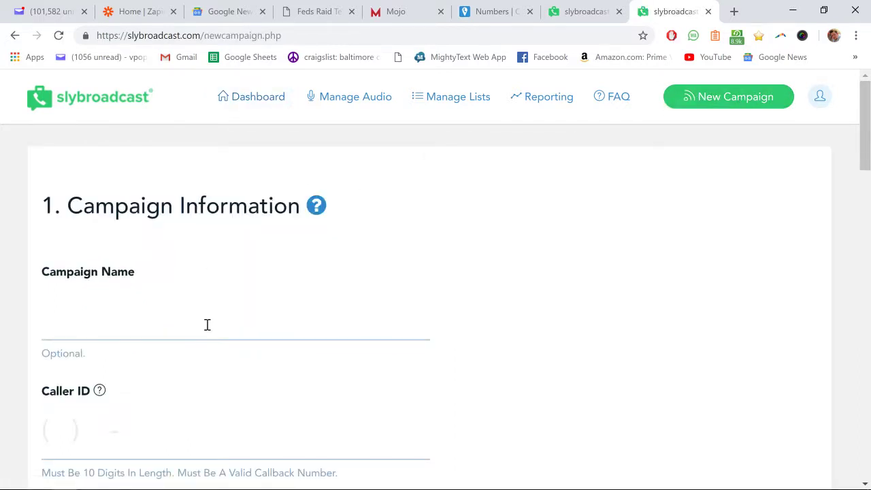
type("absentee ")
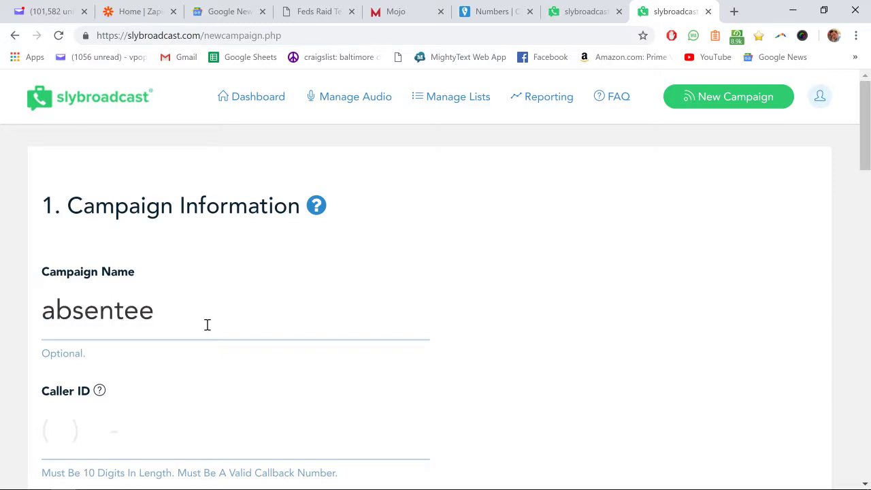
type("high equity 3")
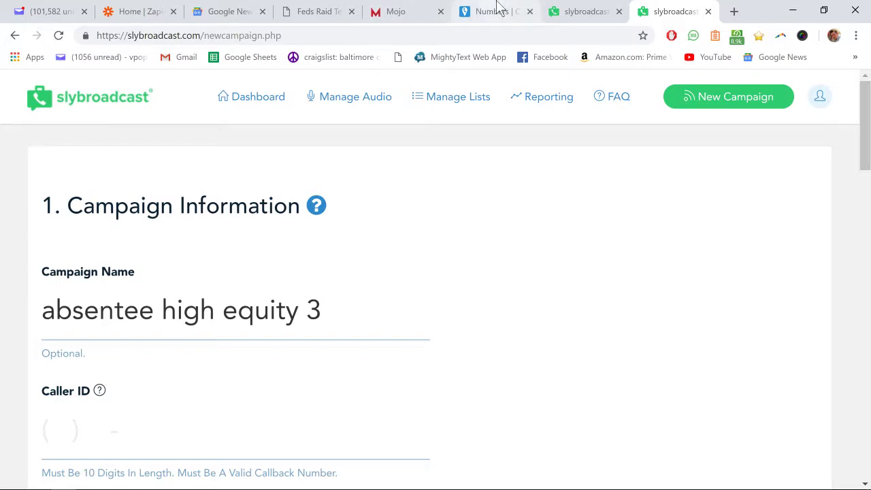
left_click(494, 10)
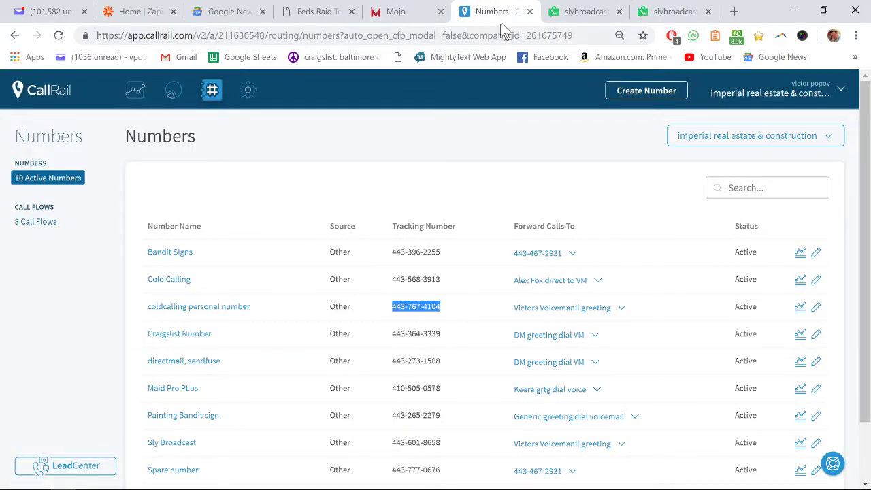
left_click(599, 11)
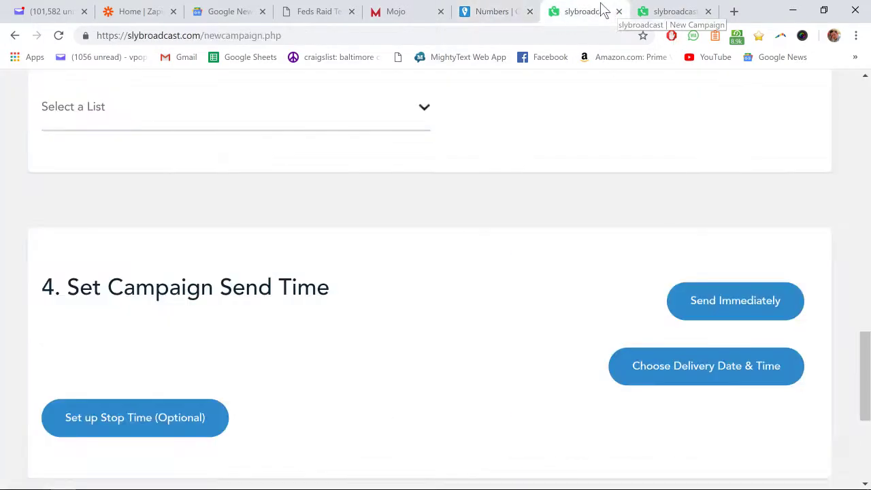
left_click(643, 12)
left_click(142, 424)
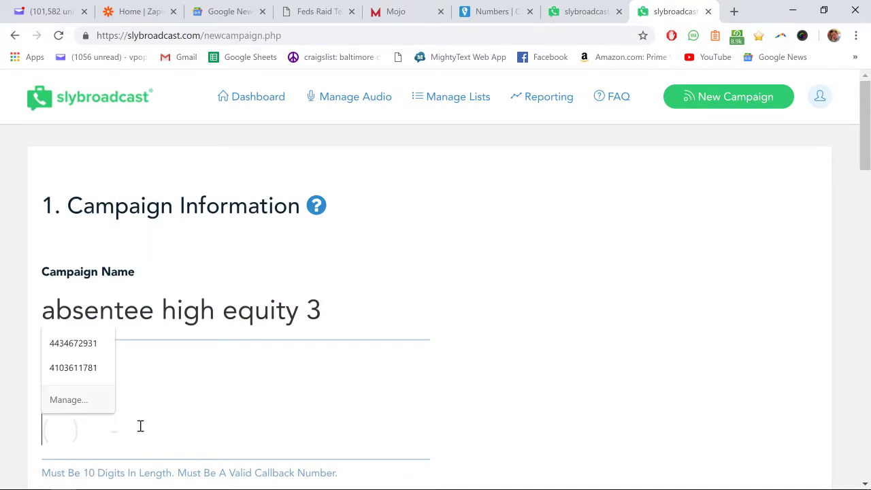
key("ctrl+v")
Step: Choose the existing recording 10158 (10/15/18) for the campaign
scroll(142, 423, "down", 4)
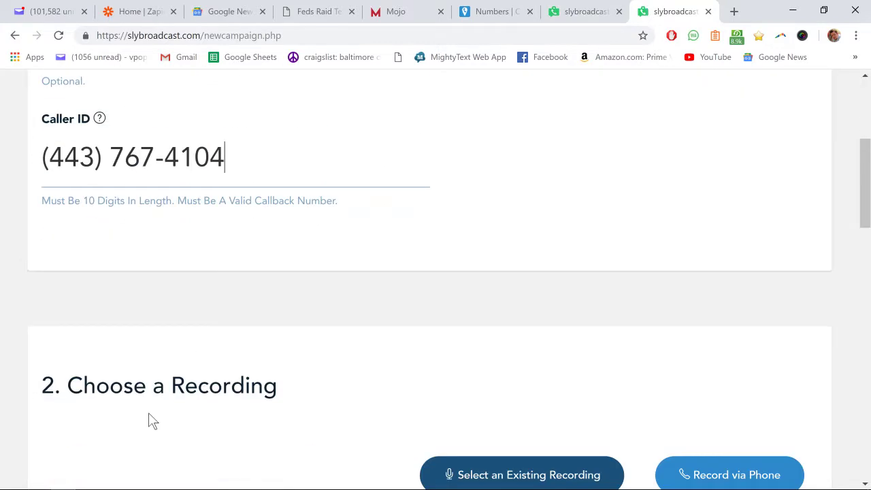
scroll(215, 389, "down", 2)
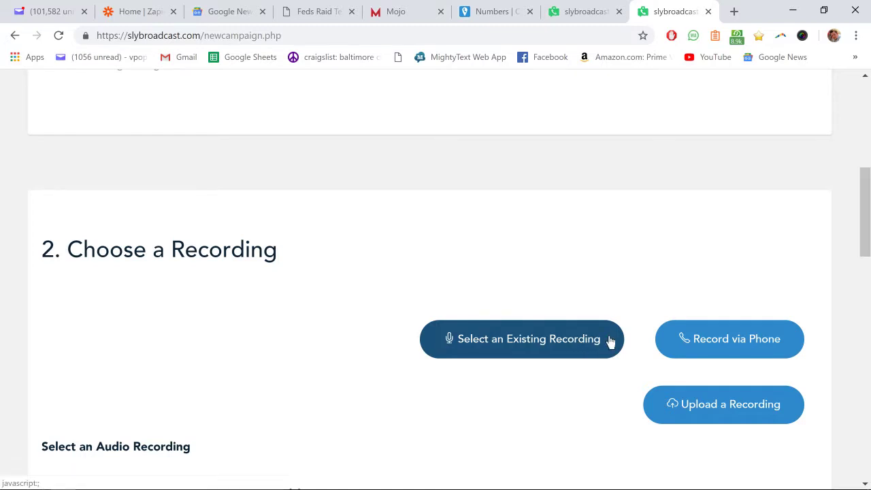
scroll(610, 342, "down", 2)
left_click(292, 357)
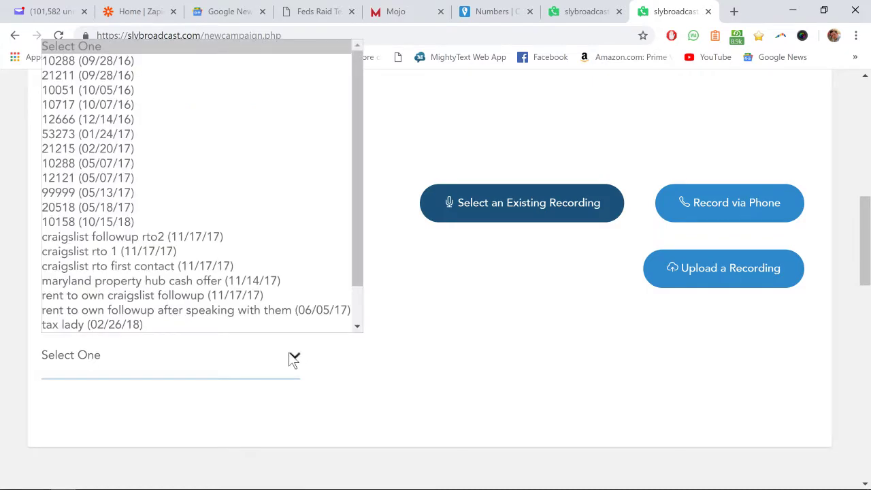
left_click(171, 222)
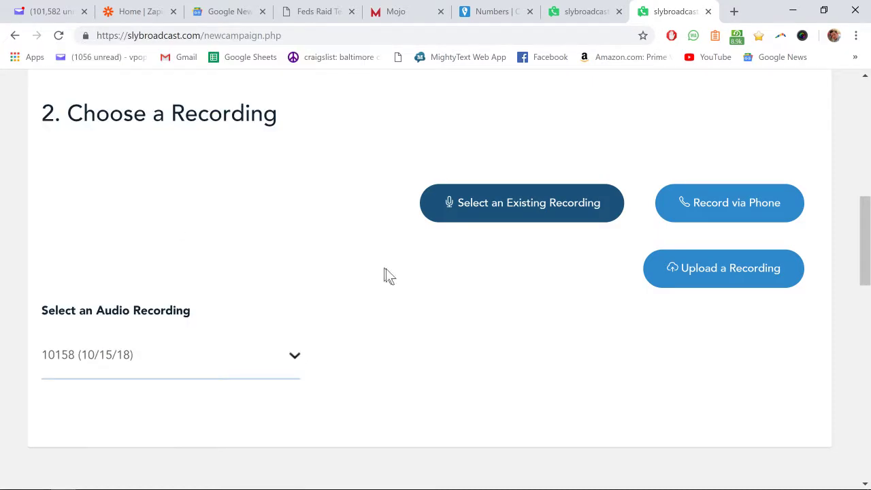
scroll(609, 292, "down", 2)
scroll(606, 289, "down", 1)
scroll(605, 289, "down", 2)
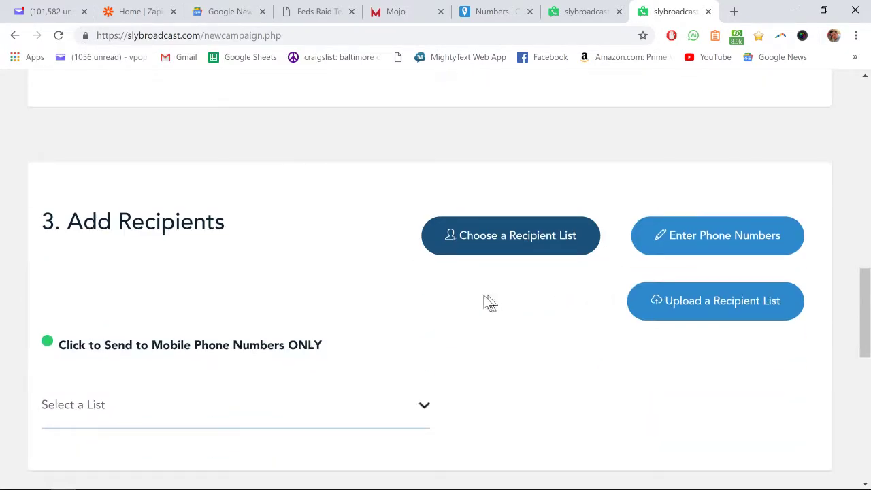
scroll(456, 298, "down", 3)
scroll(463, 223, "up", 2)
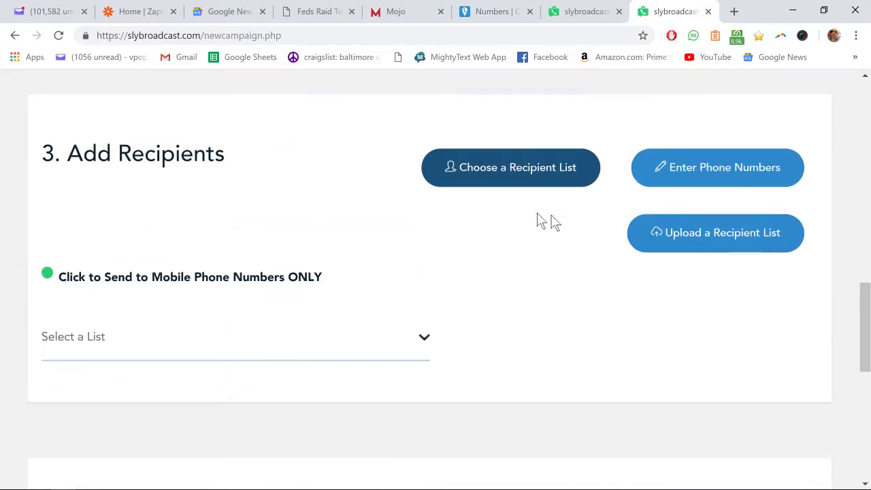
Step: Switch recipients to Enter Phone Numbers, review the lead sheet's phone columns in Excel, and minimize OBS
left_click(724, 182)
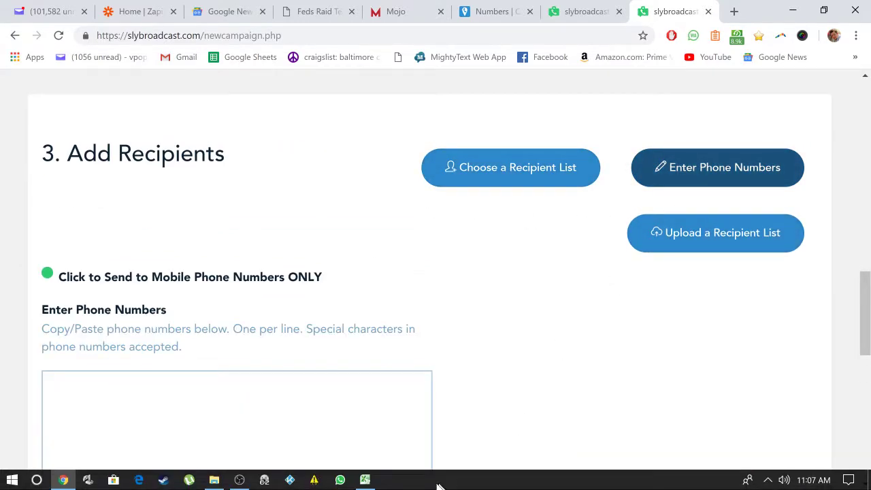
left_click(373, 480)
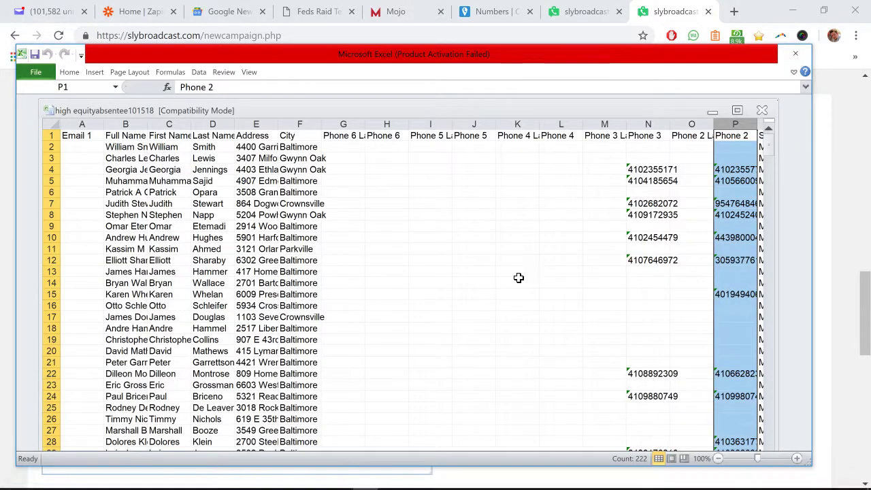
key("Right")
key("Right")
key("Right")
key("Right")
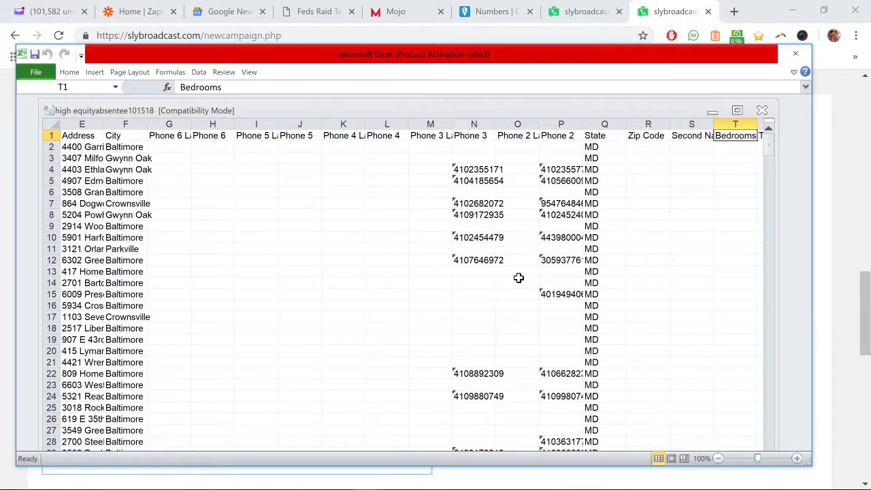
key("Right")
key("Right")
key("Left")
key("Left")
key("Left")
key("Left")
key("Left")
key("Left")
key("Left")
key("Left")
key("Left")
key("Left")
key("Left")
key("Right")
key("Right")
key("Right")
key("Right")
key("Right")
key("Right")
key("Right")
key("Right")
key("Right")
key("Right")
key("Right")
key("Right")
key("Right")
key("Right")
key("Right")
key("Right")
key("Right")
key("Right")
key("Right")
key("Left")
key("Right")
key("Right")
key("Right")
key("Right")
key("Right")
key("Right")
key("Right")
key("Left")
key("Left")
key("Left")
key("Left")
key("Left")
key("Left")
key("Left")
key("Left")
key("Left")
key("Left")
key("Left")
key("Left")
key("Left")
key("Left")
key("Left")
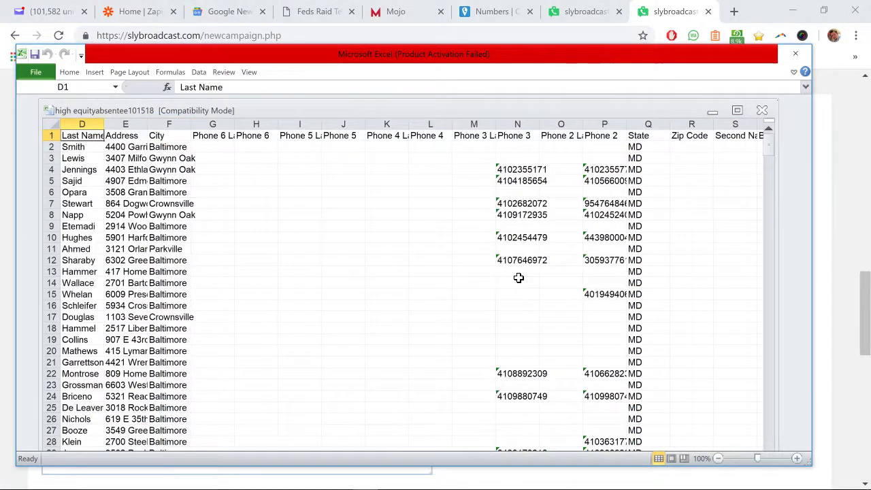
key("Down")
key("Down")
key("Down")
key("Down")
key("Down")
key("Down")
key("Down")
key("Down")
key("Down")
key("Down")
key("Down")
key("Down")
key("Down")
key("Down")
key("Down")
key("Down")
key("Down")
key("Down")
key("Down")
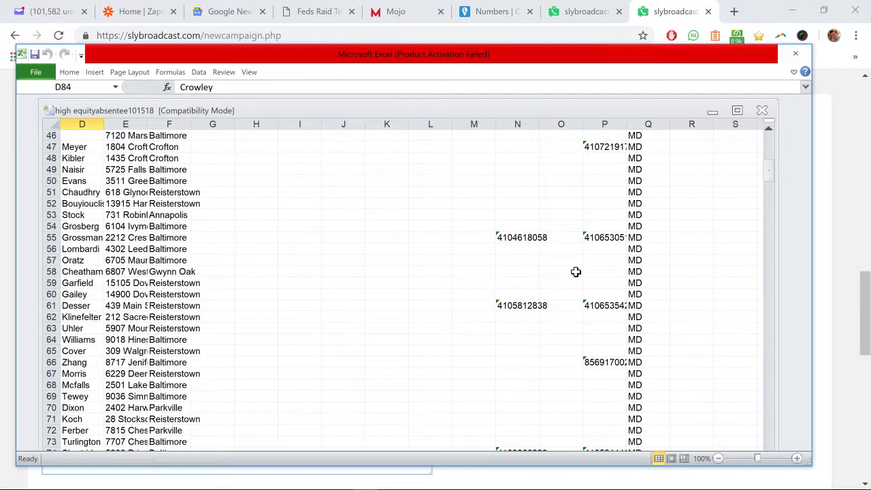
mouse_move(420, 487)
left_click(253, 482)
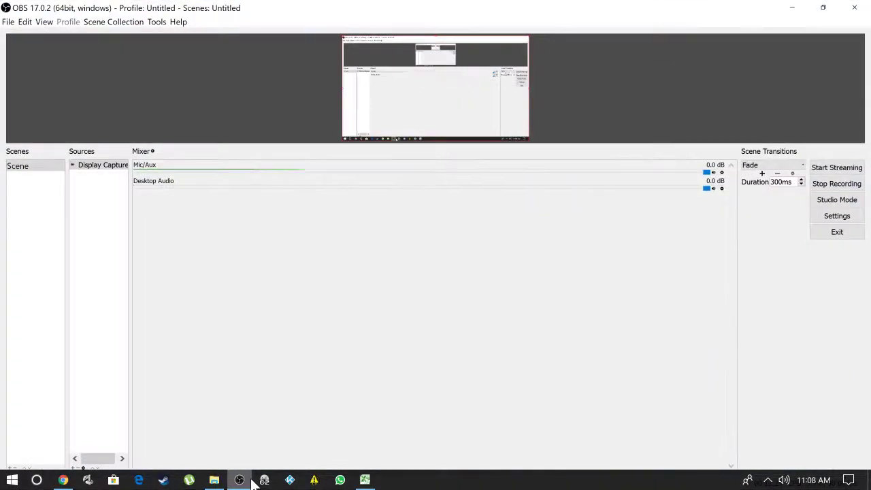
left_click(791, 7)
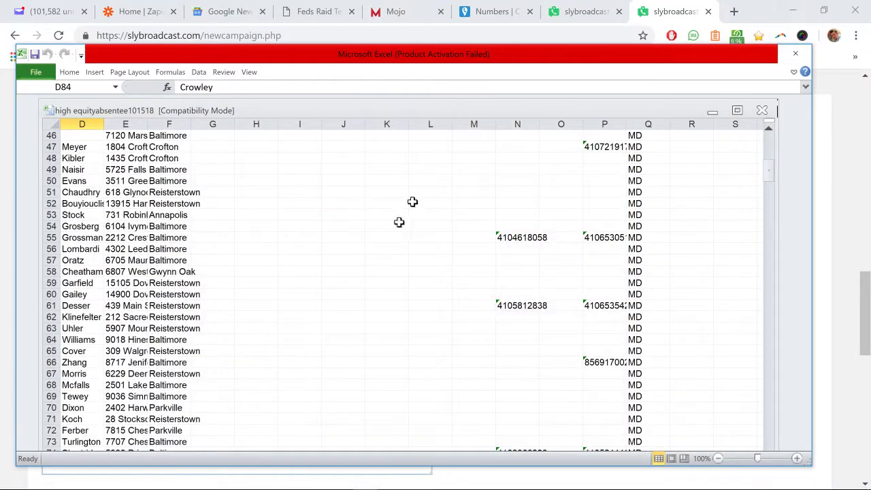